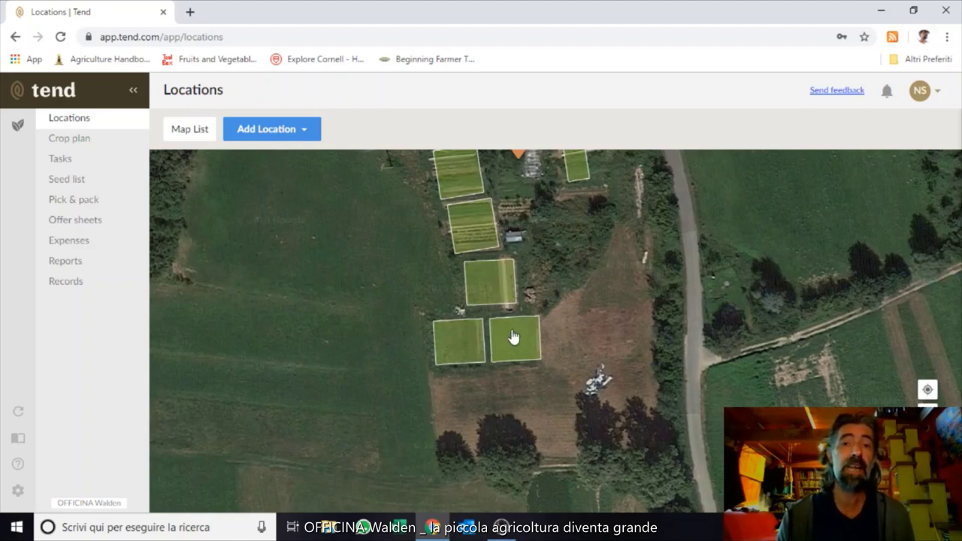
Step: Add a new field by drawing its perimeter on the map over the bare ground east of the existing plots
click(302, 132)
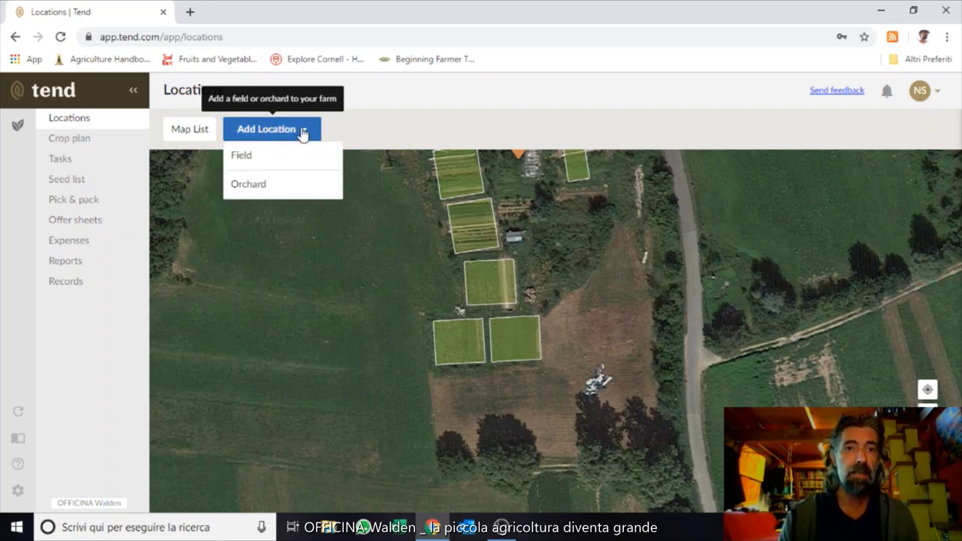
click(253, 164)
click(610, 331)
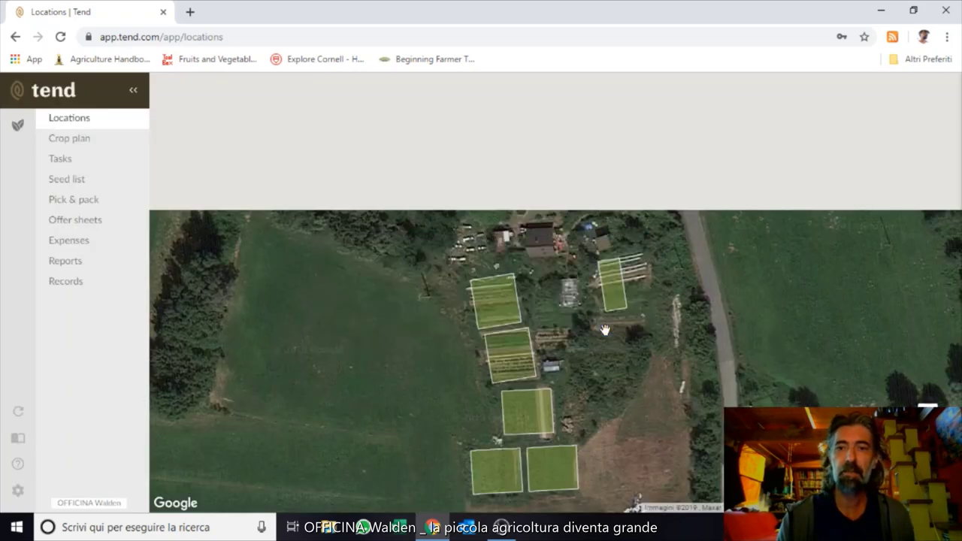
scroll(652, 352, down, 1)
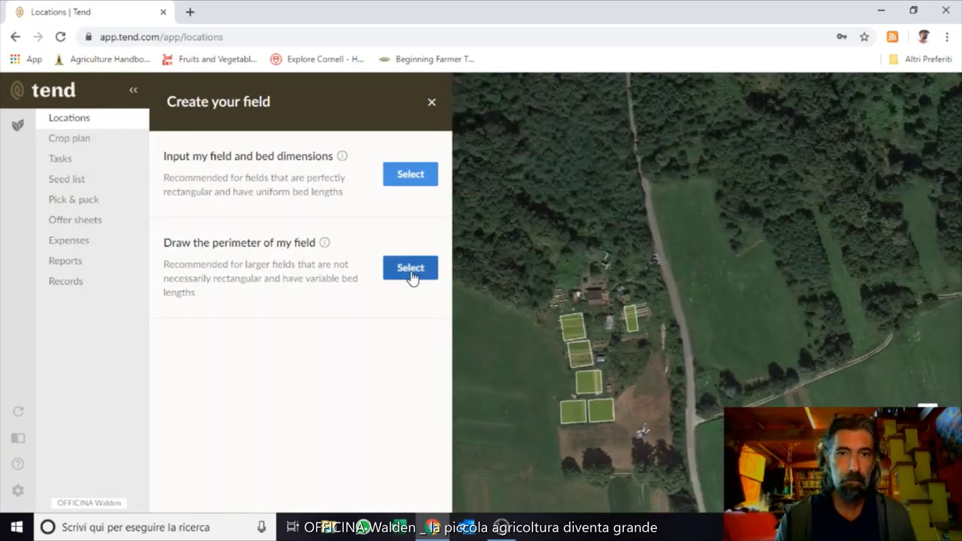
click(410, 268)
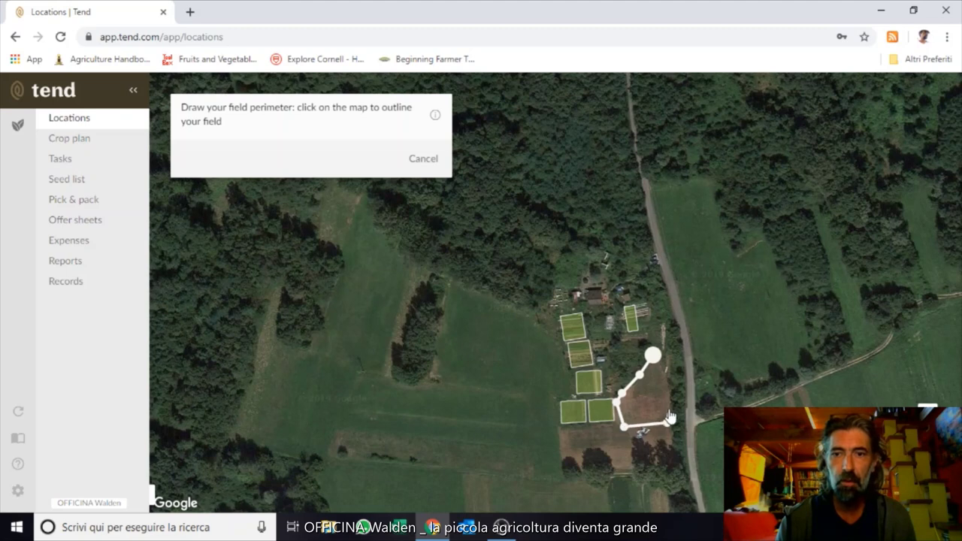
click(653, 357)
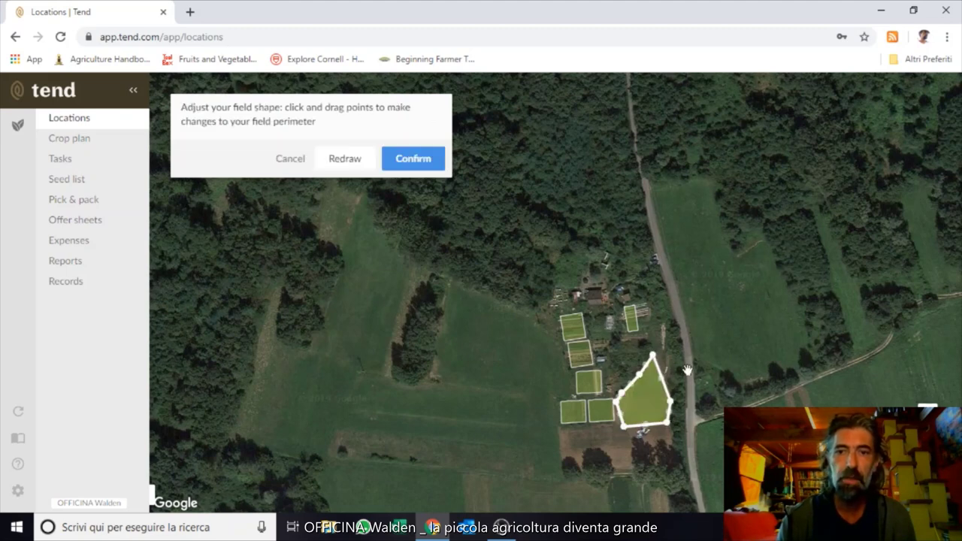
click(398, 160)
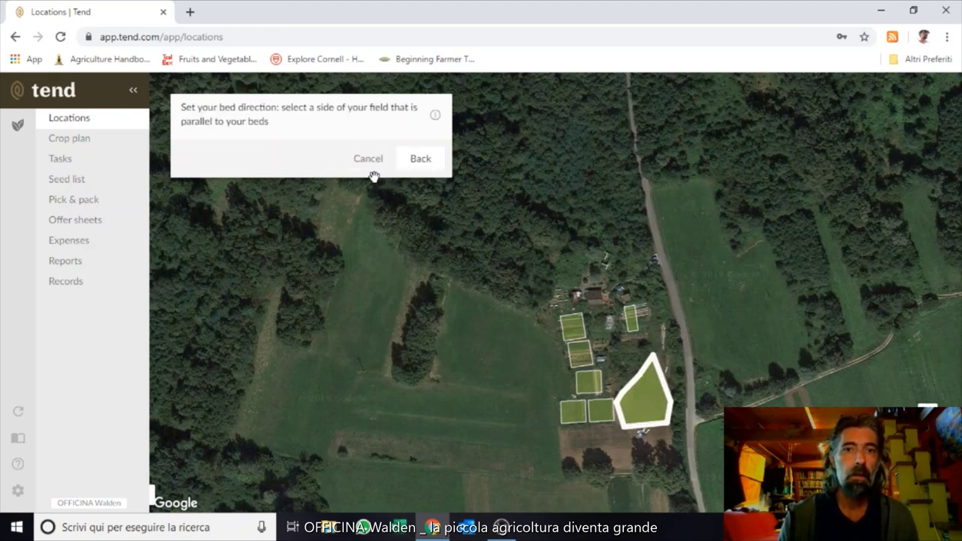
Step: Align the beds with the field's southern edge, name it Prova, and create Hand-Scale/BCS beds 80 cm wide with 30 cm paths
click(648, 431)
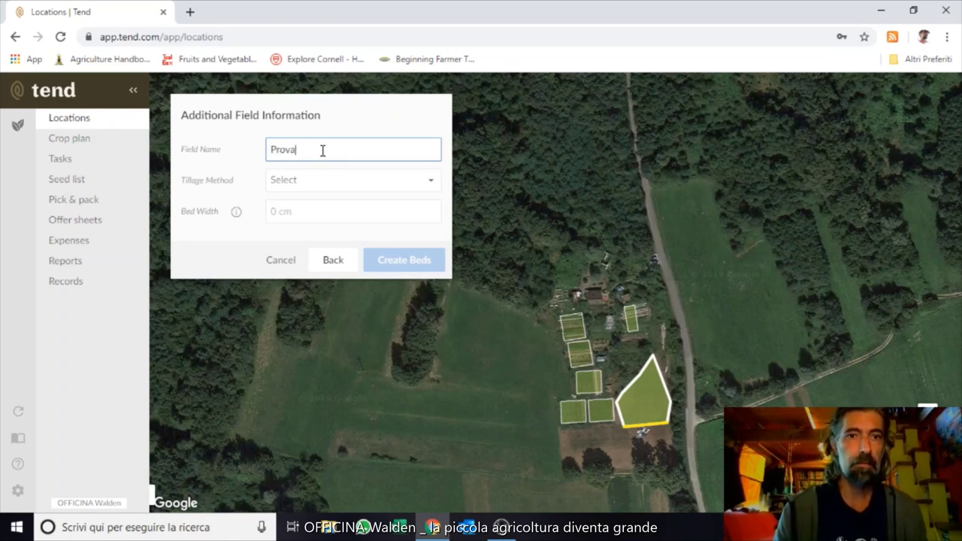
click(325, 181)
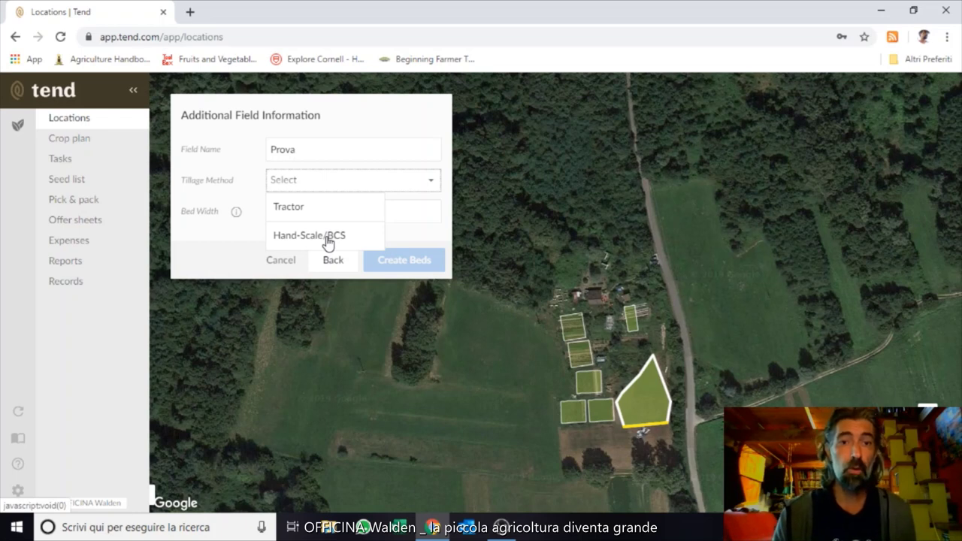
click(327, 236)
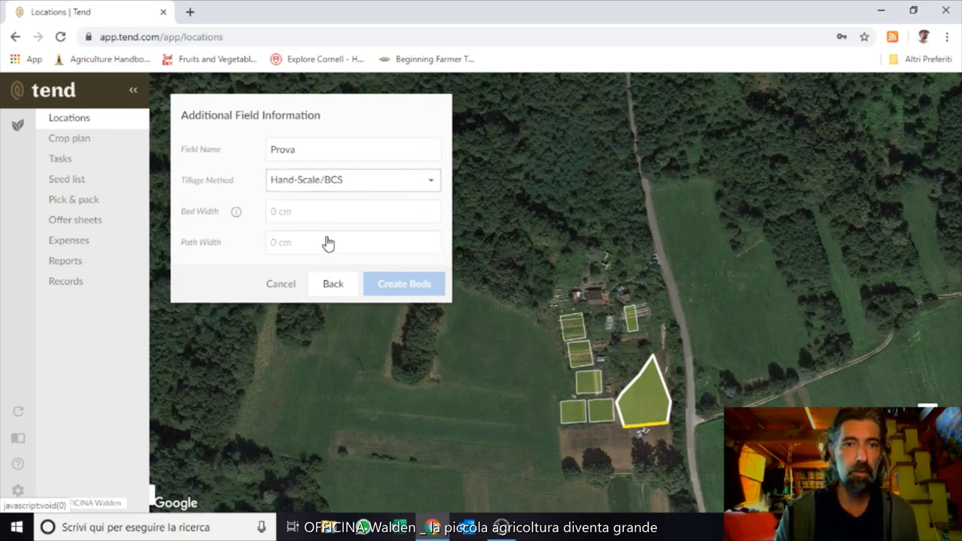
click(324, 211)
text(80)
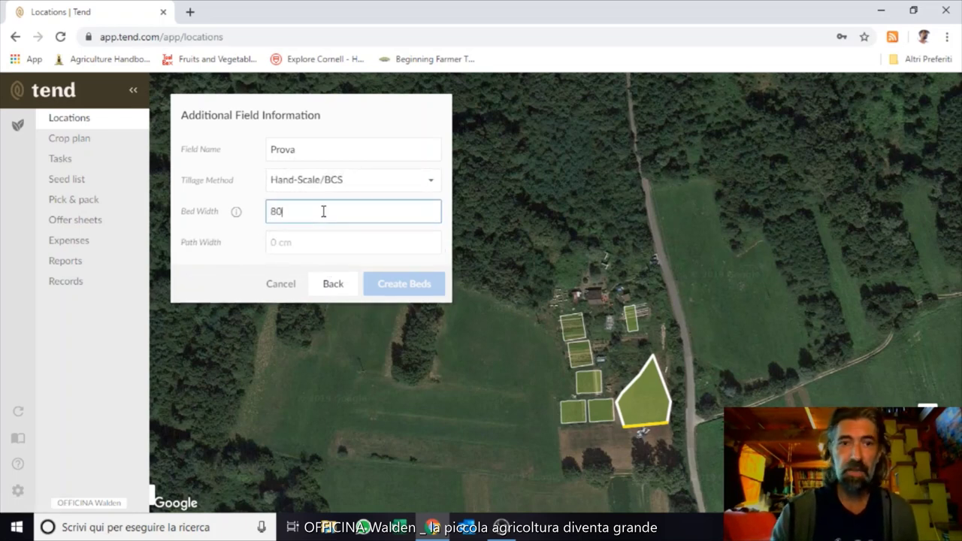
click(323, 242)
text(30)
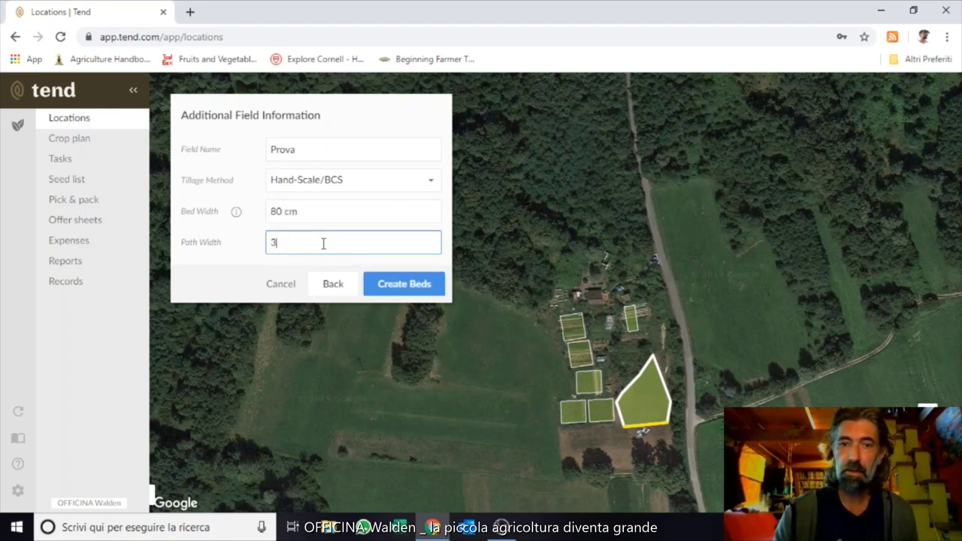
click(382, 285)
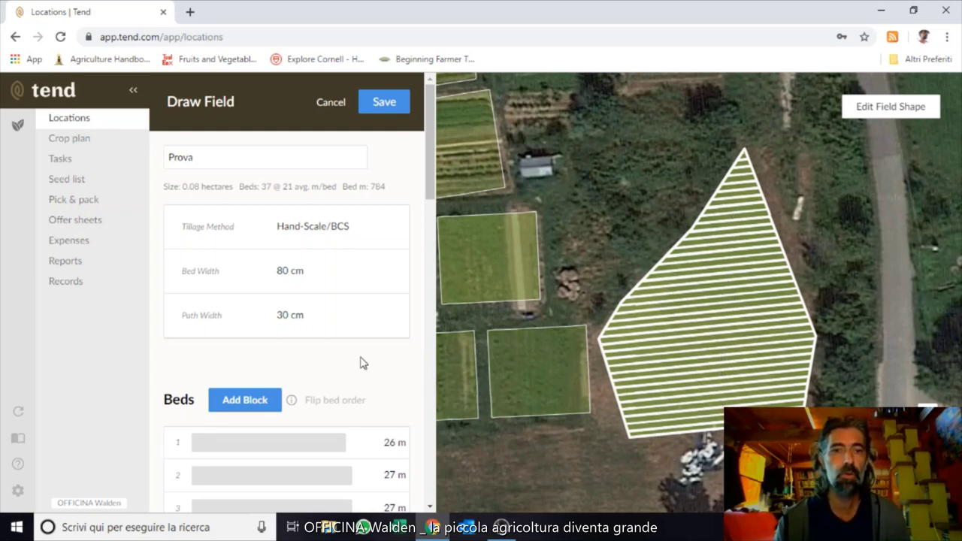
Step: Review the lengths of the generated beds and save the Prova field
scroll(331, 369, down, 6)
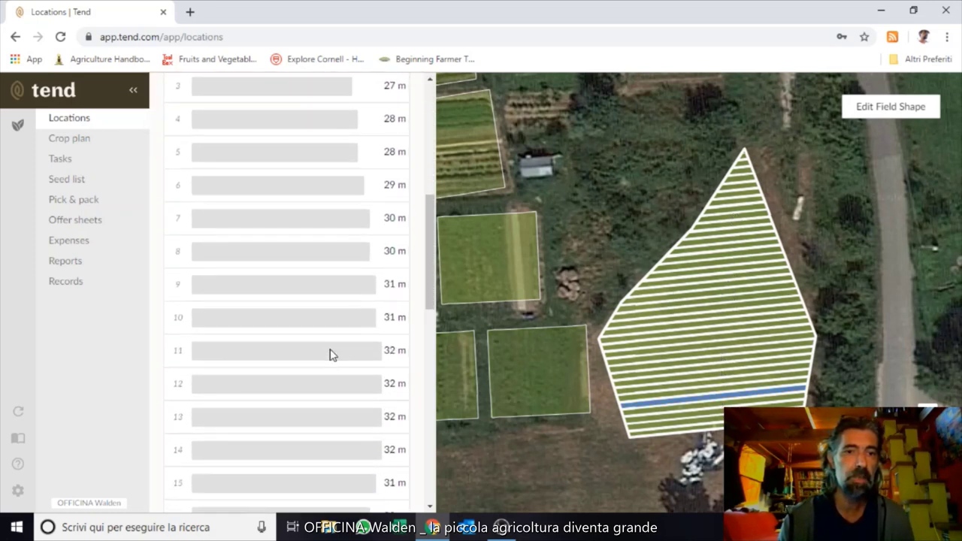
scroll(330, 355, down, 9)
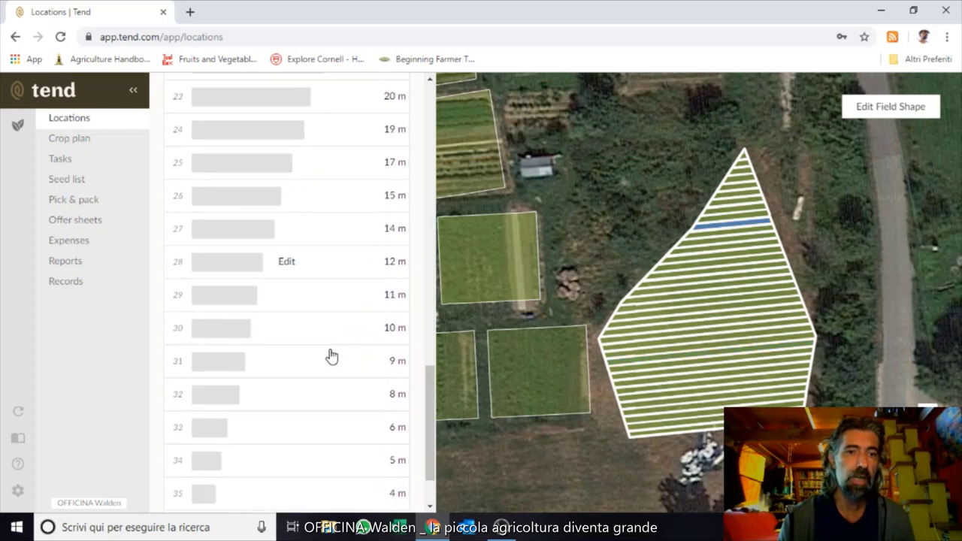
scroll(331, 356, down, 2)
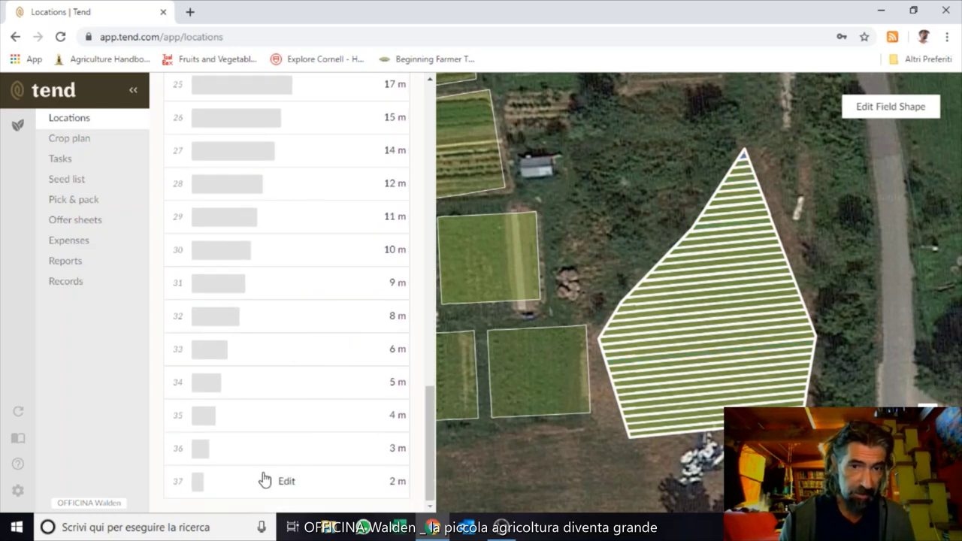
mouse_move(269, 448)
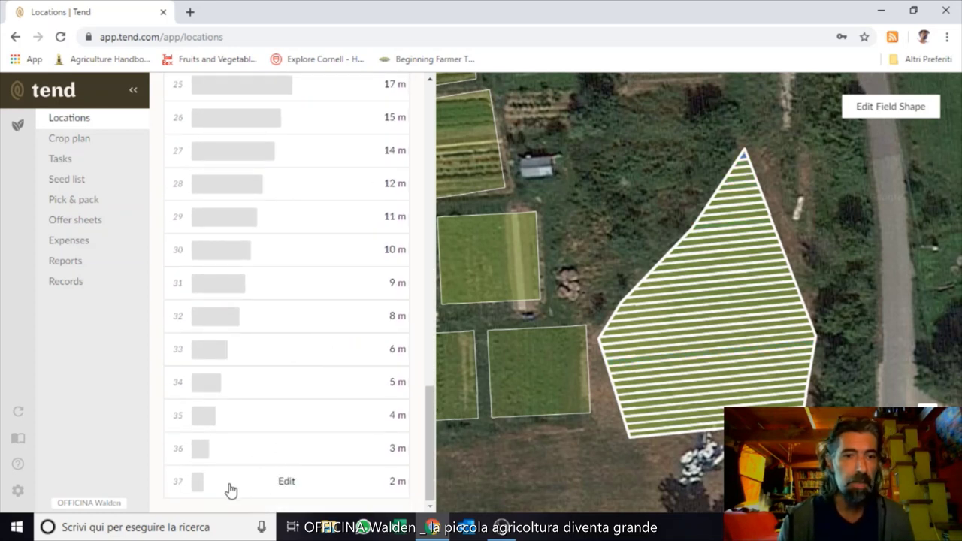
scroll(248, 457, up, 10)
scroll(253, 425, up, 5)
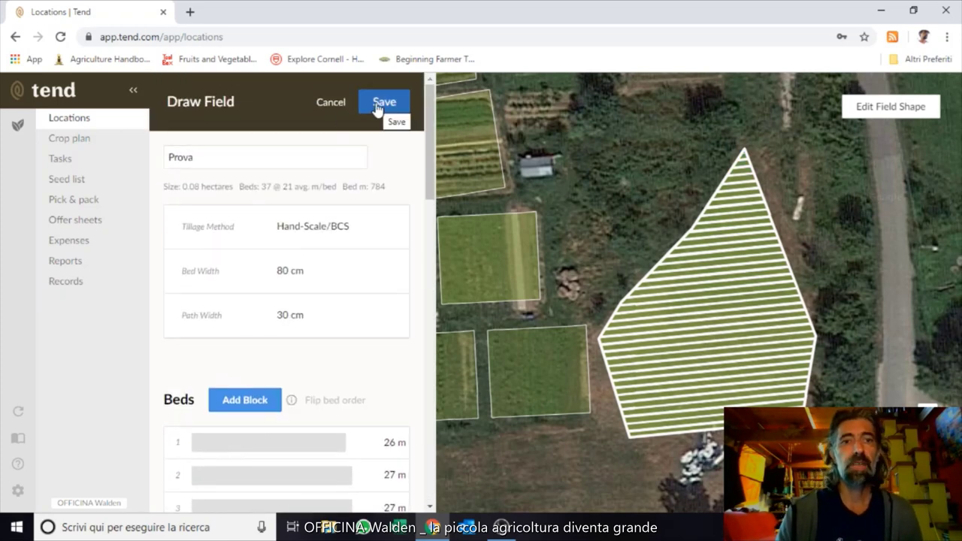
click(382, 104)
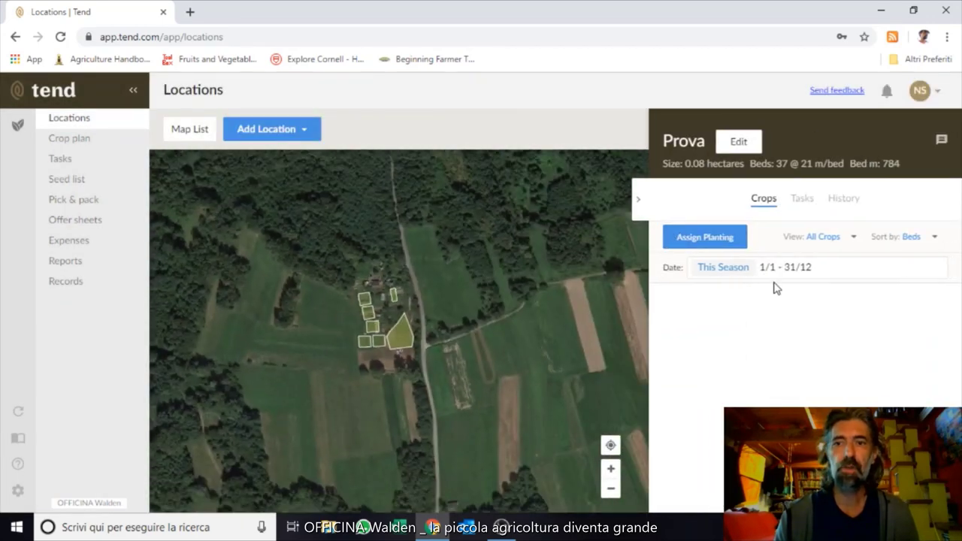
Step: View the crops of fields B and C, setting the date range to Next Season for field C
click(366, 318)
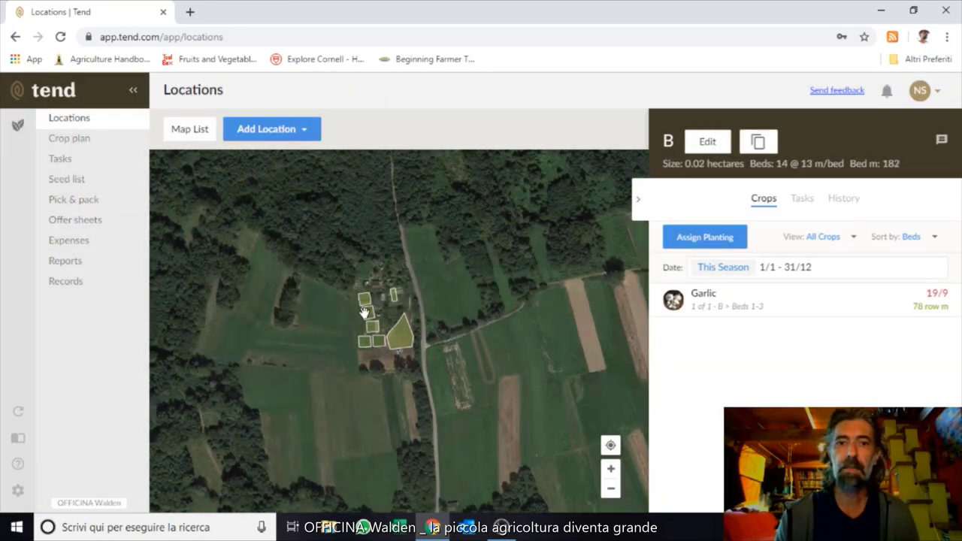
click(372, 328)
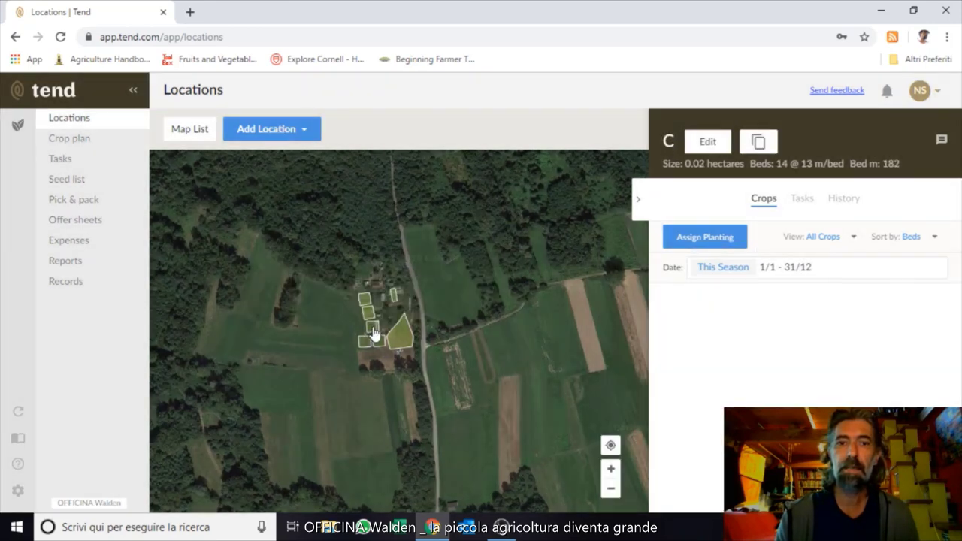
click(794, 272)
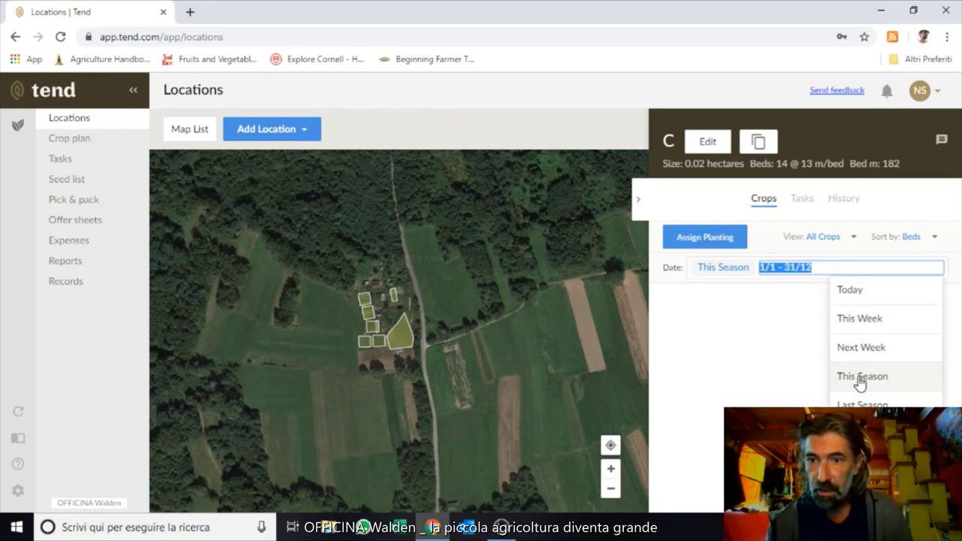
click(865, 433)
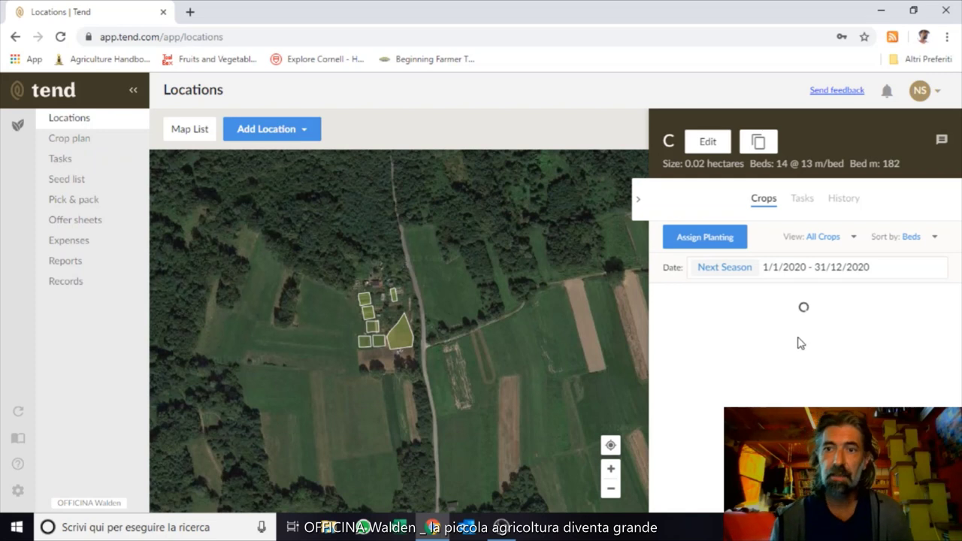
Step: Look through field C's plantings for the coming season, check those of Prova, and collapse the field details
scroll(788, 340, down, 2)
scroll(788, 339, down, 7)
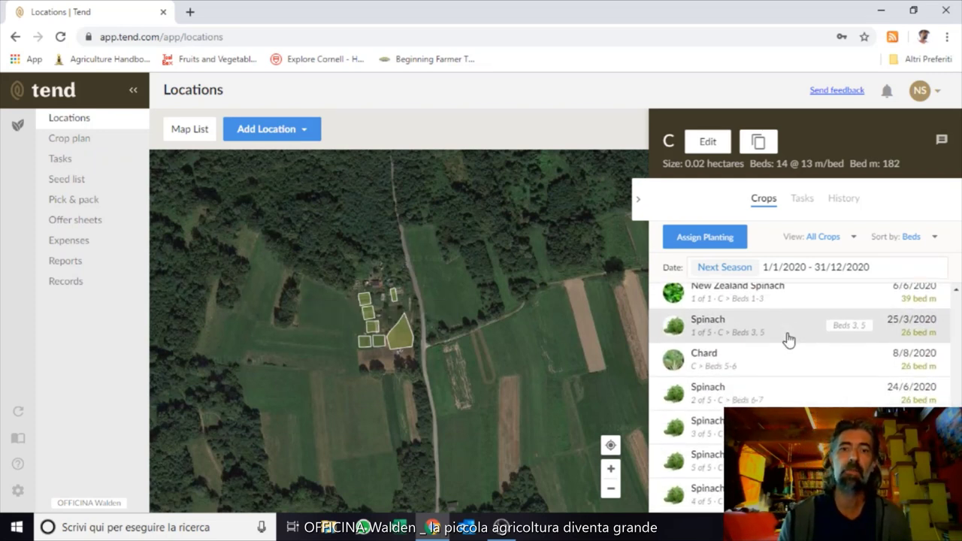
scroll(787, 340, up, 8)
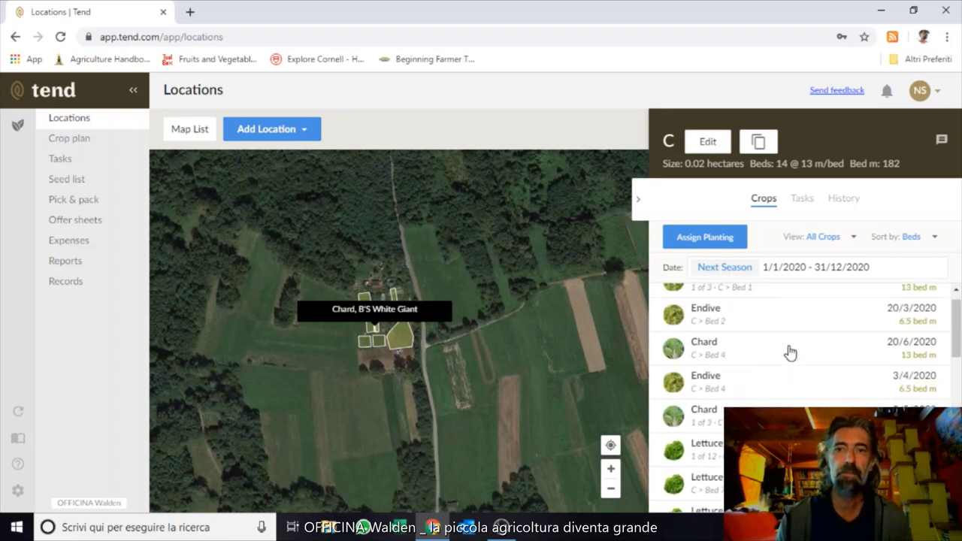
click(408, 339)
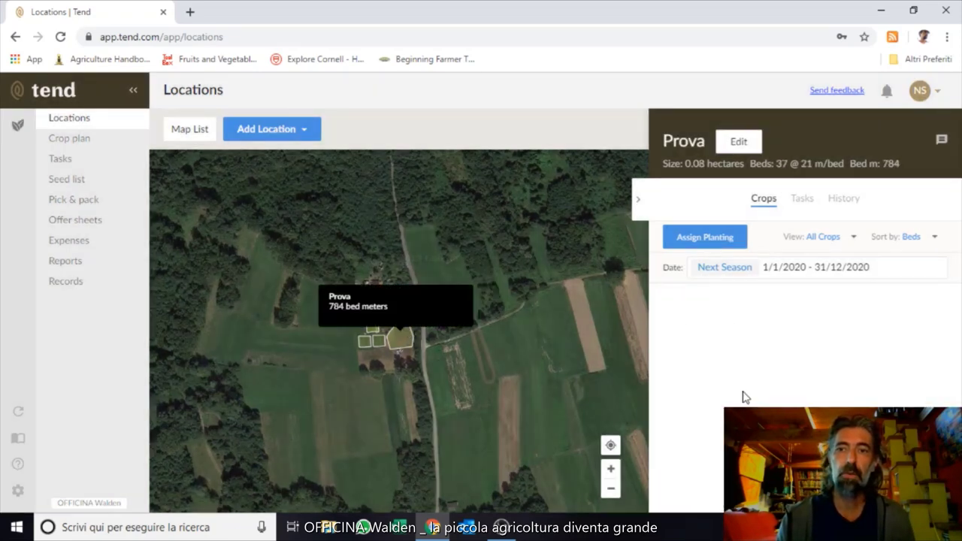
click(635, 202)
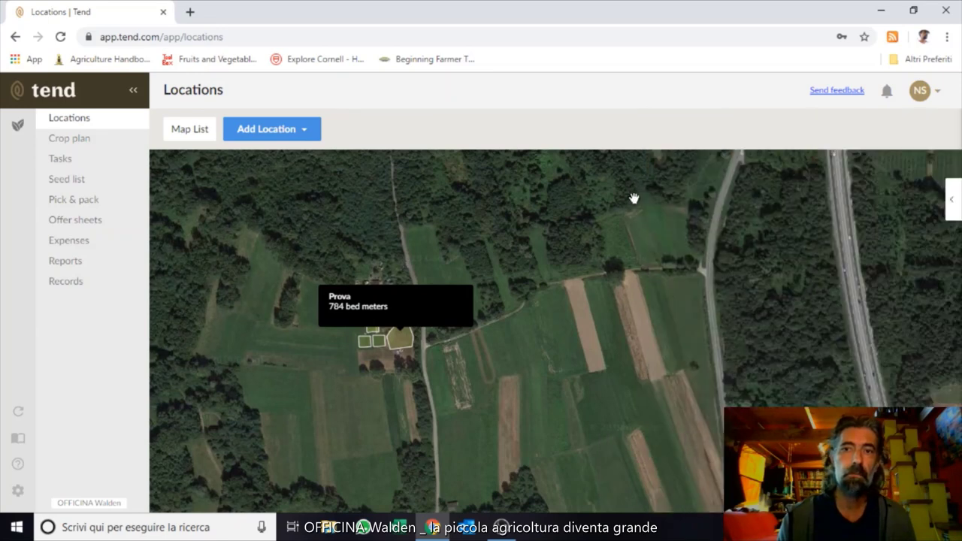
Step: Open the crop plan and review the 2020 planting timeline from beets through lettuce
click(66, 142)
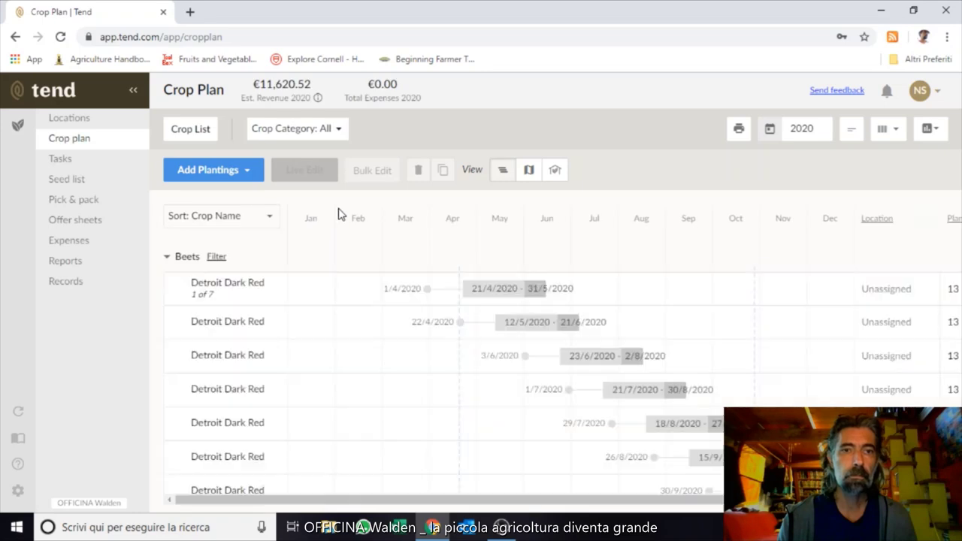
scroll(376, 294, down, 4)
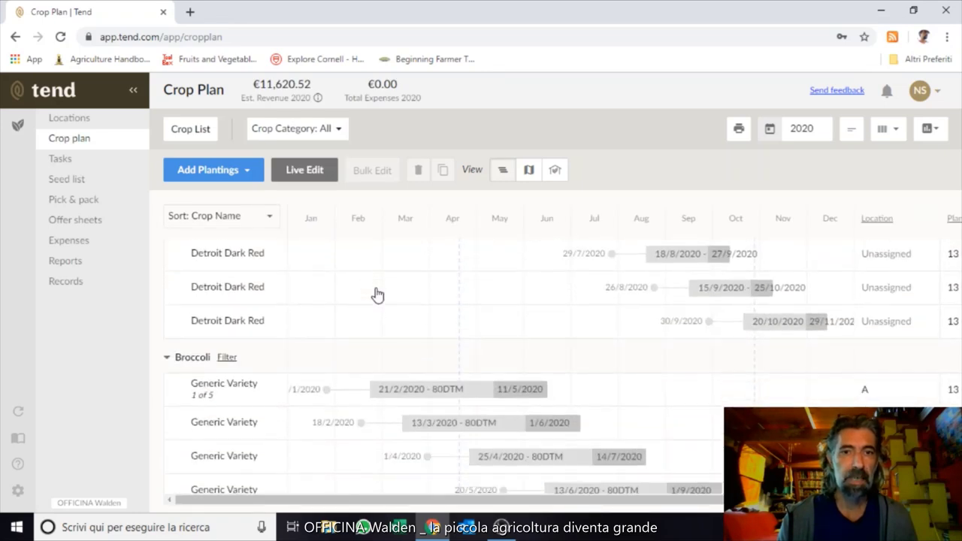
scroll(376, 294, down, 6)
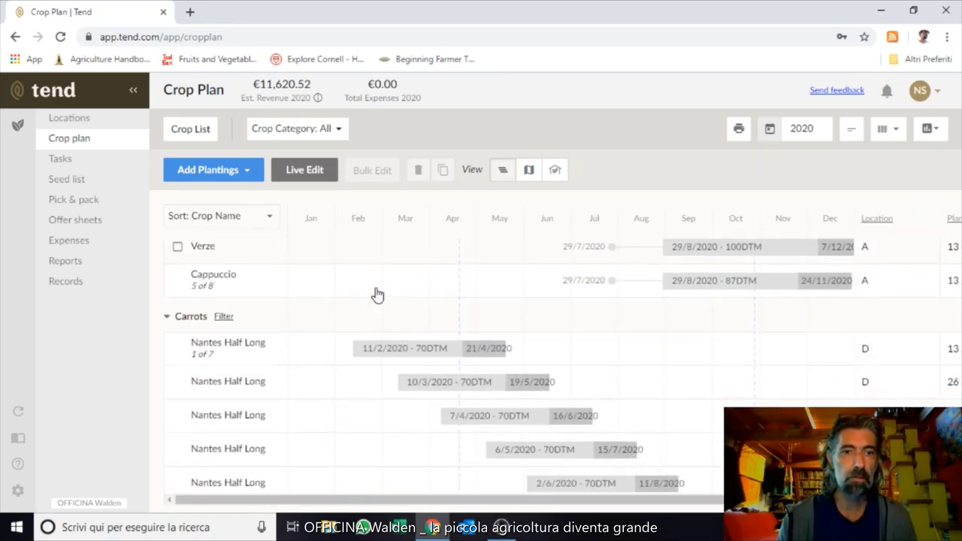
scroll(376, 294, down, 8)
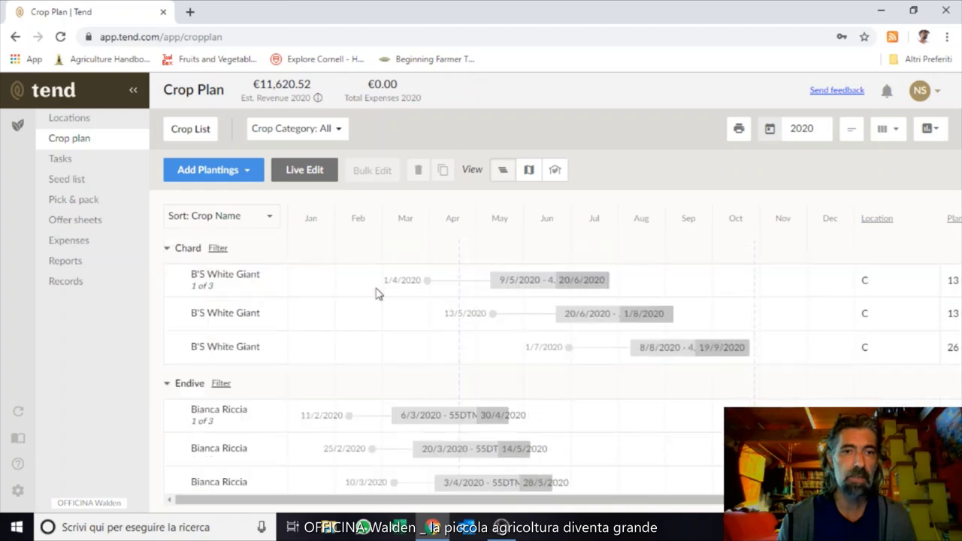
scroll(376, 294, down, 8)
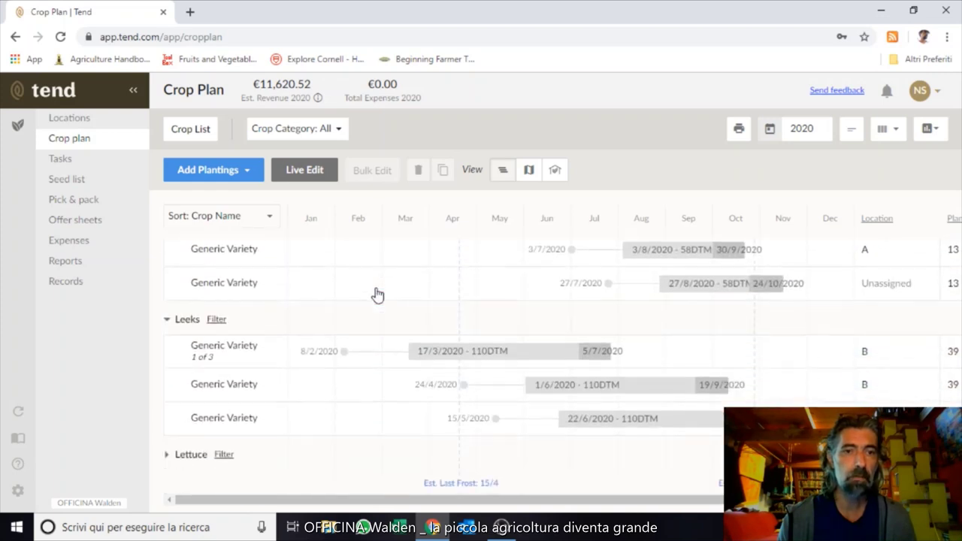
Step: Create a new planting for the vegetable crop Beans: Bush & Pole, filtering the crops to Vegetables and searching for "beans"
click(246, 178)
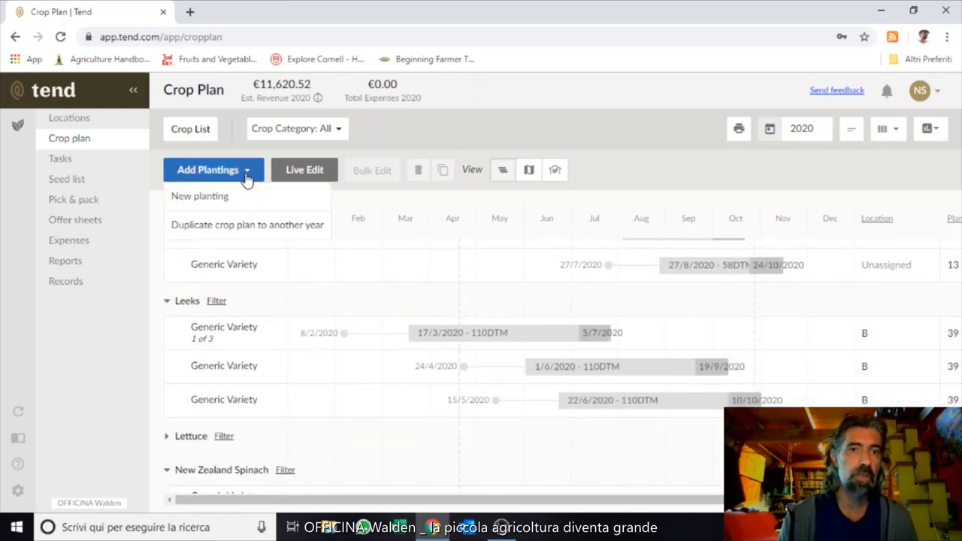
click(259, 199)
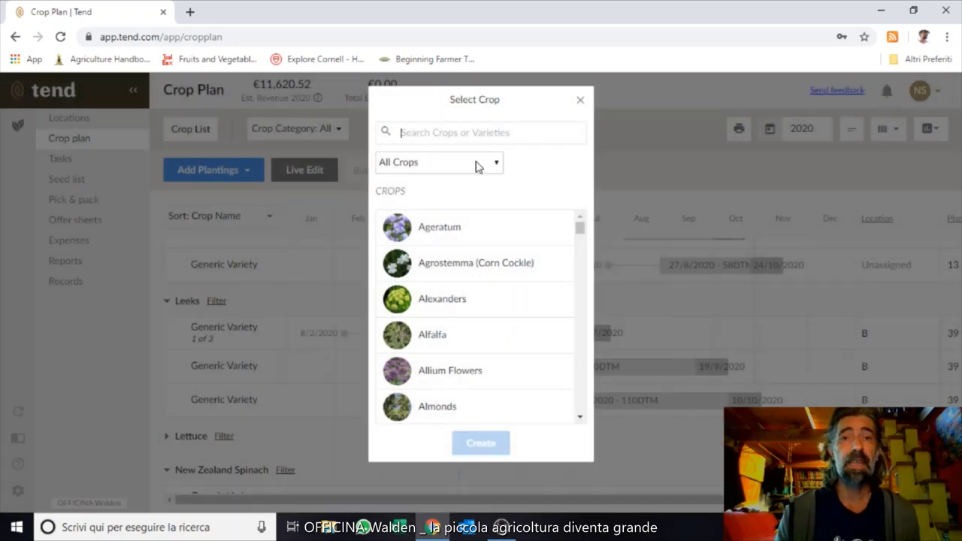
click(495, 165)
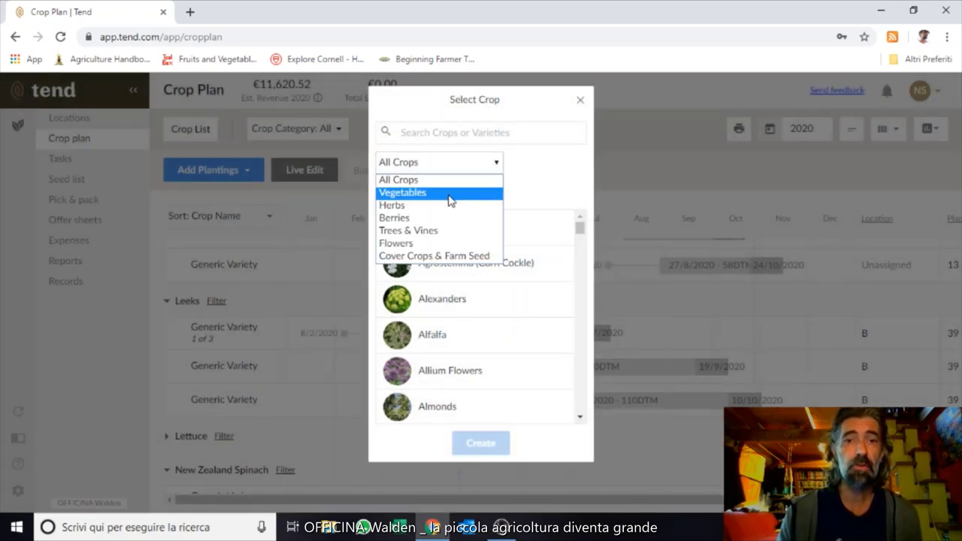
click(450, 194)
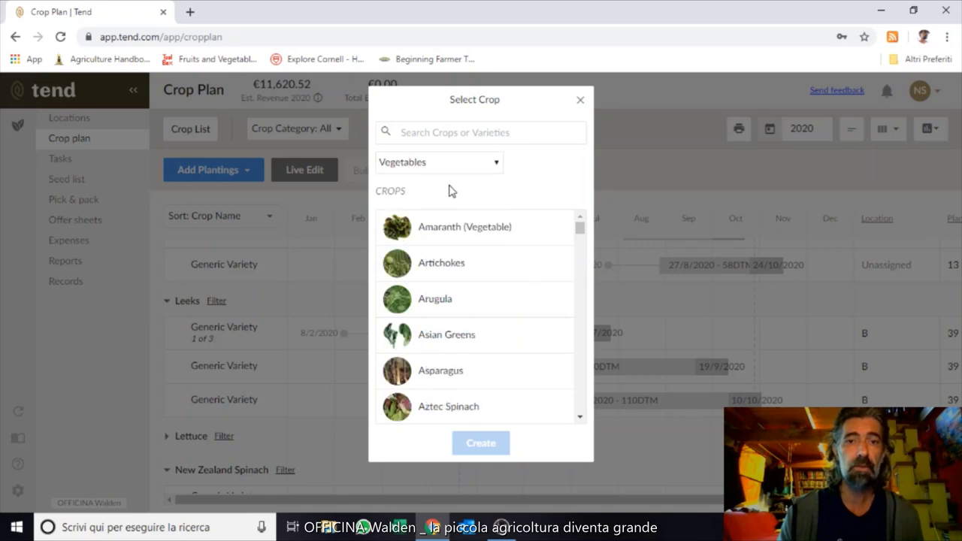
click(444, 134)
text(be)
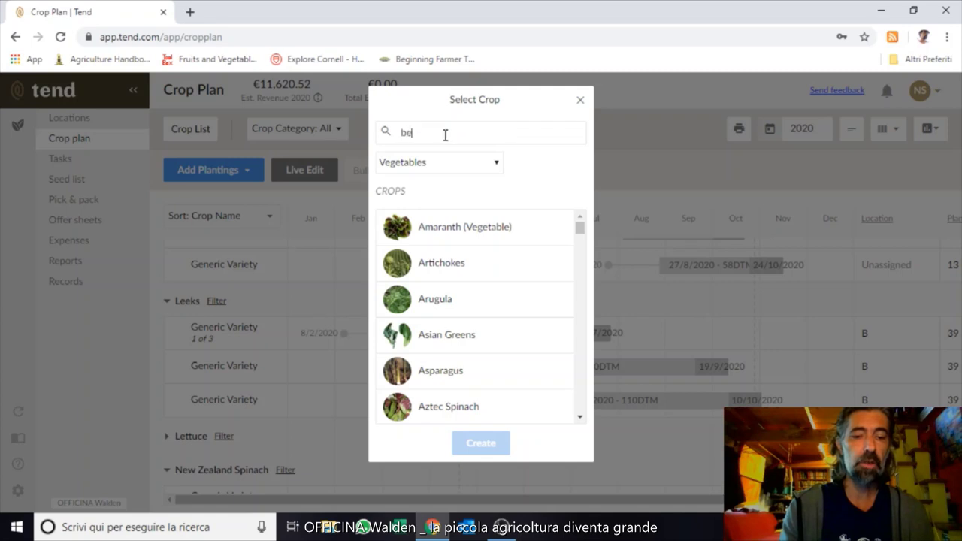
text(ans)
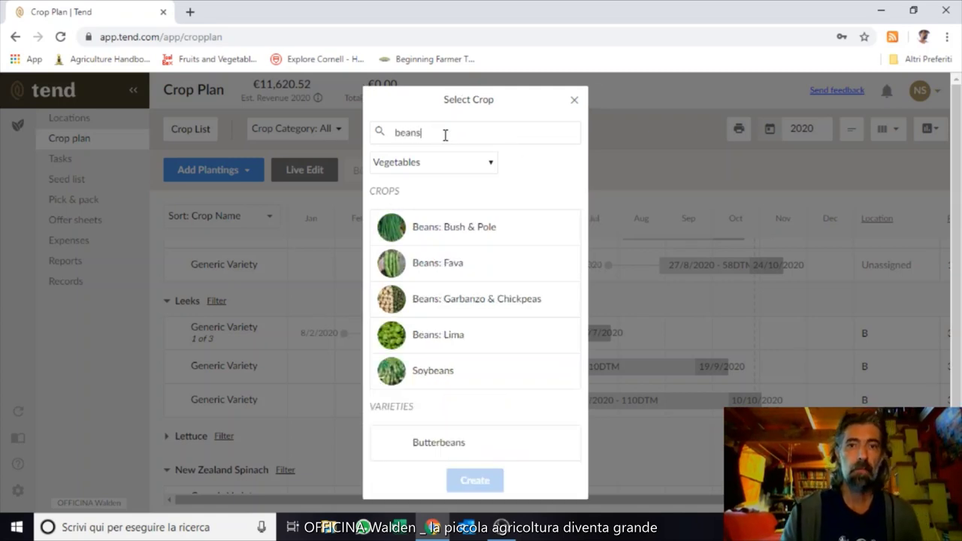
click(435, 234)
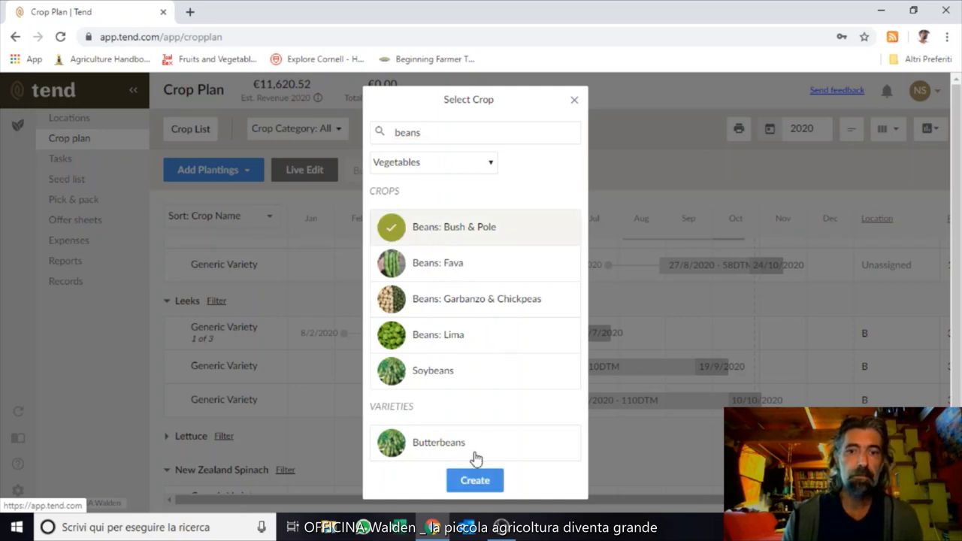
click(475, 480)
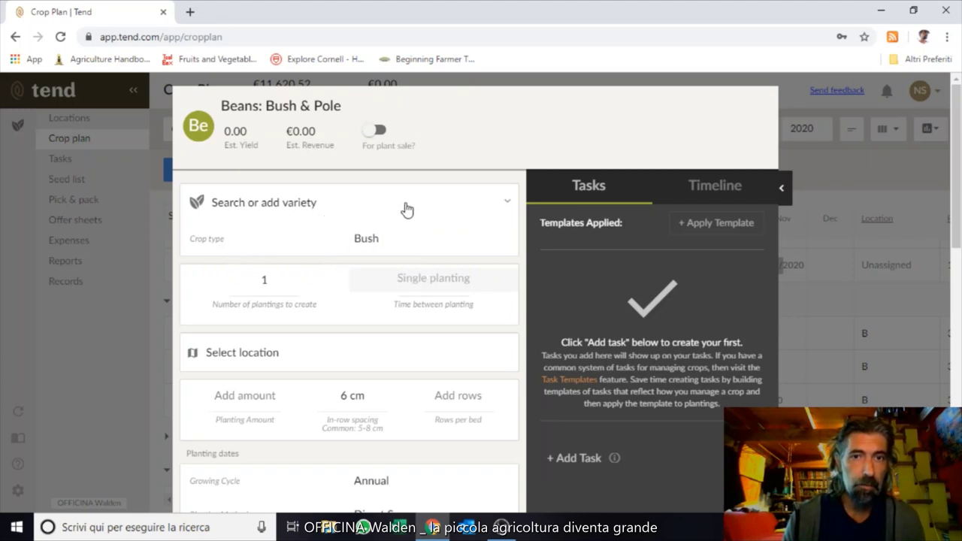
Step: Choose Blue Lake FM-1 as the variety of the bean planting
click(303, 208)
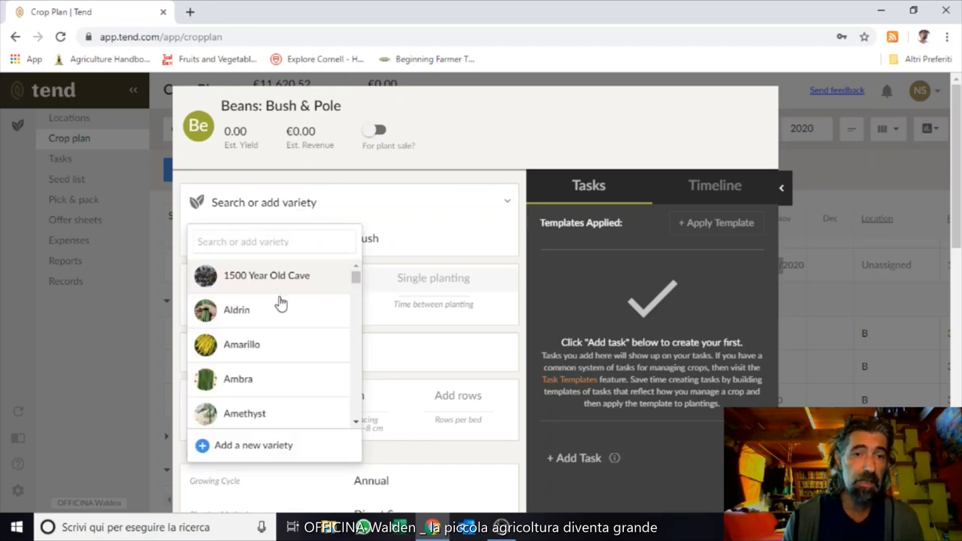
scroll(279, 305, down, 4)
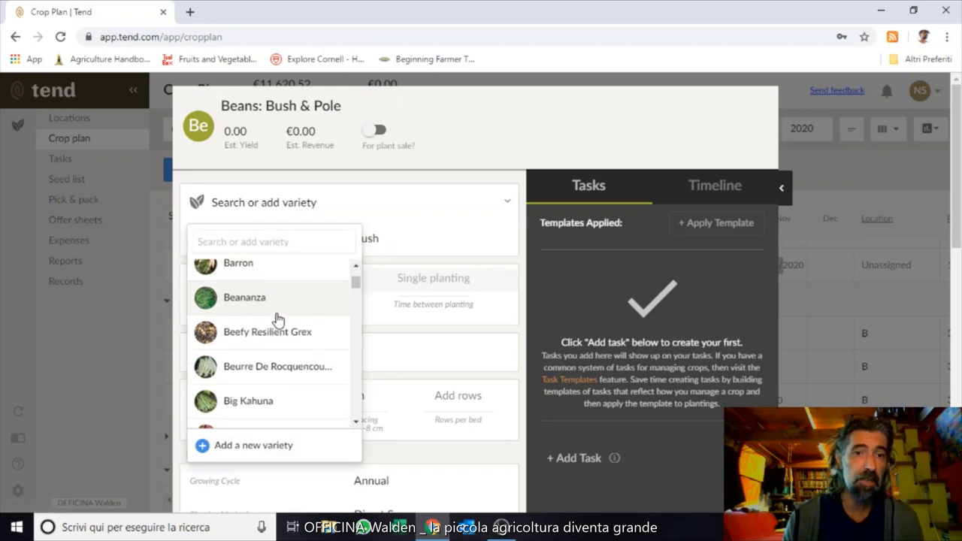
scroll(278, 320, down, 5)
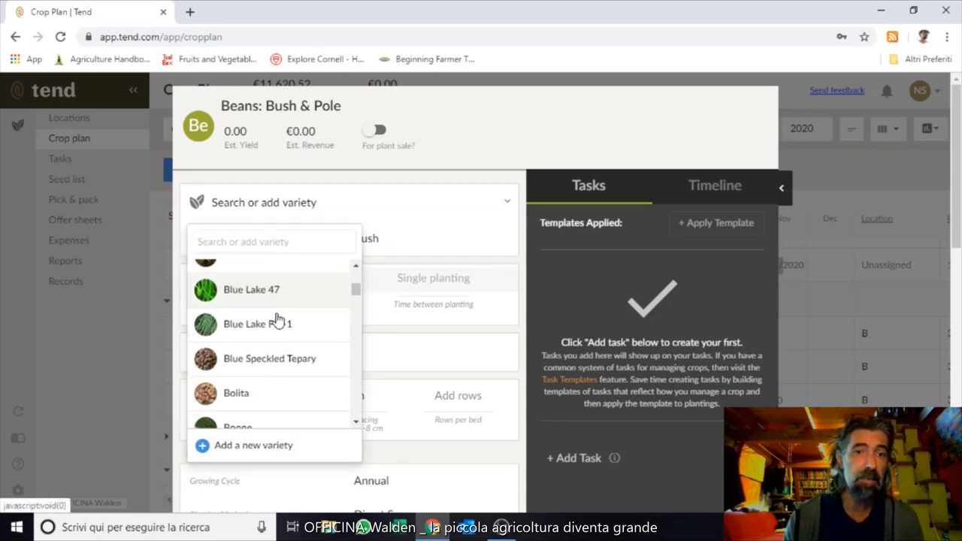
scroll(279, 320, down, 1)
scroll(278, 290, up, 1)
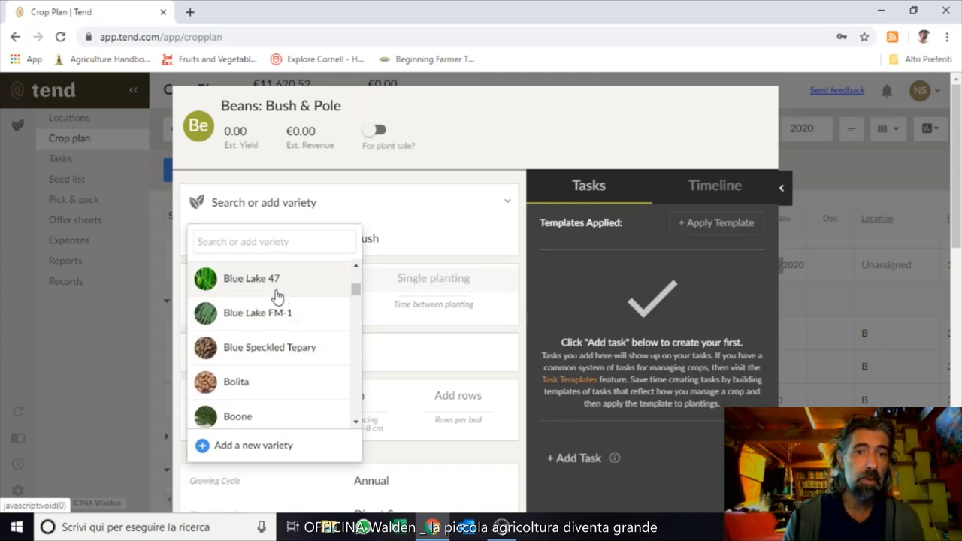
scroll(253, 331, down, 1)
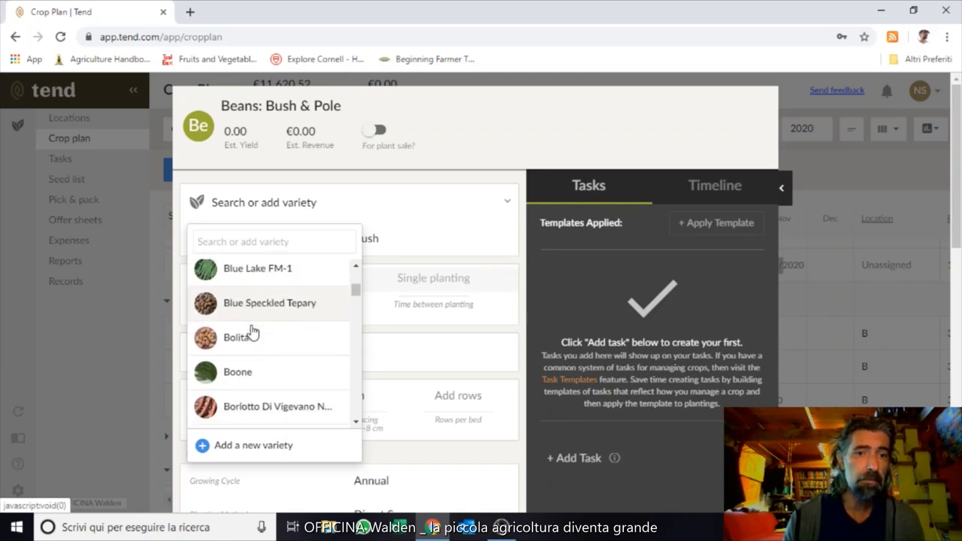
scroll(253, 333, down, 5)
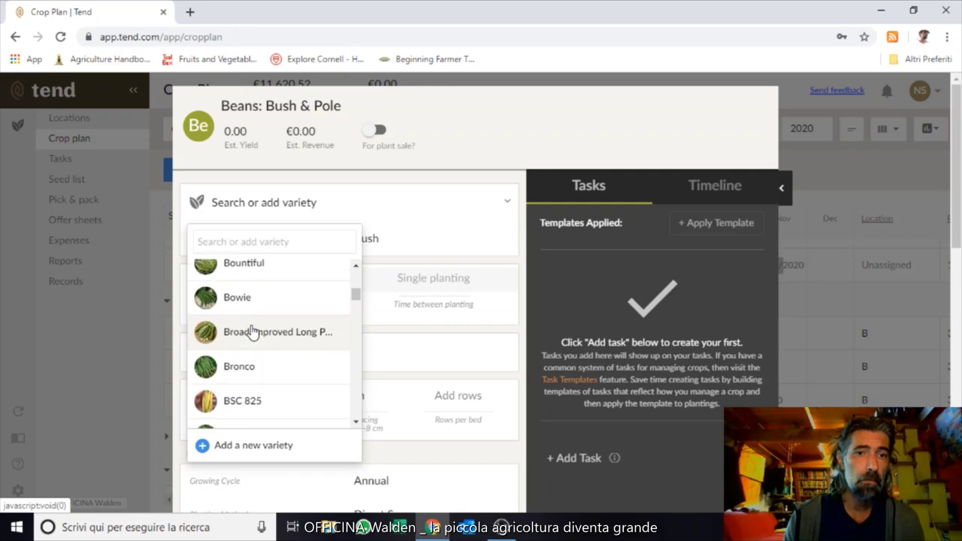
scroll(253, 333, up, 6)
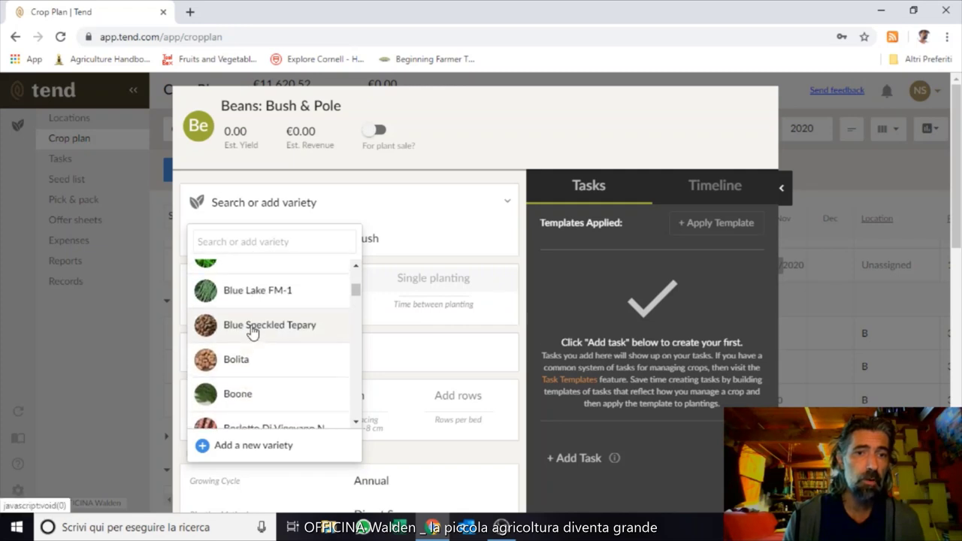
scroll(254, 333, up, 1)
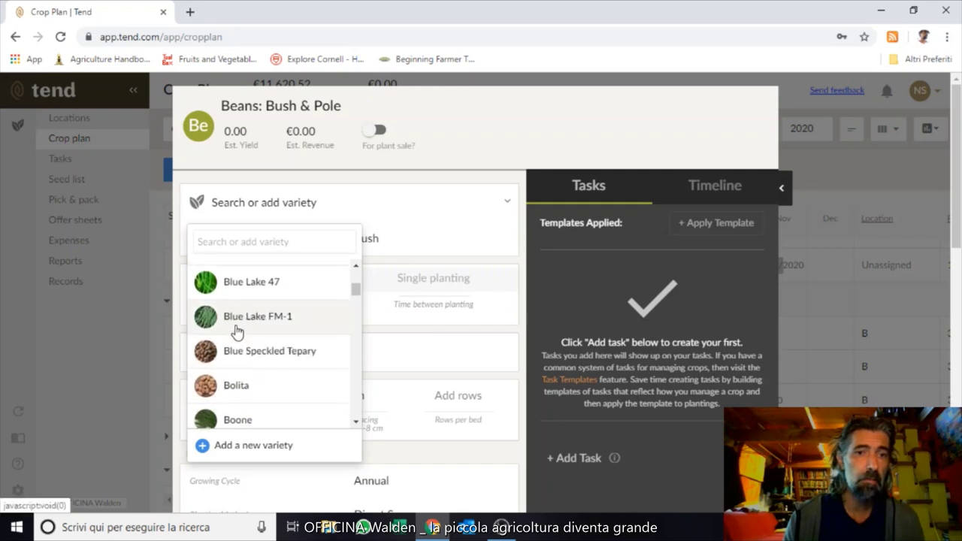
click(237, 331)
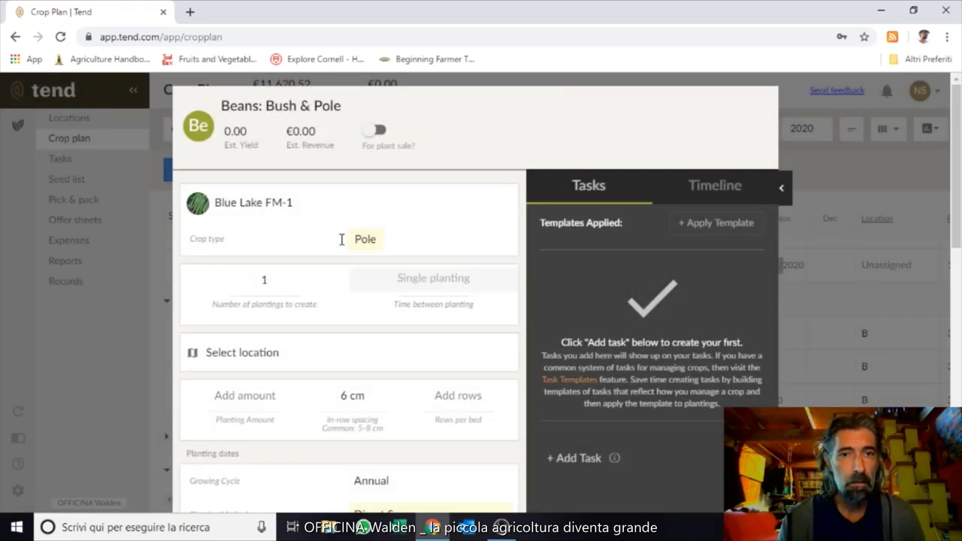
click(294, 207)
scroll(288, 223, up, 5)
scroll(287, 266, down, 2)
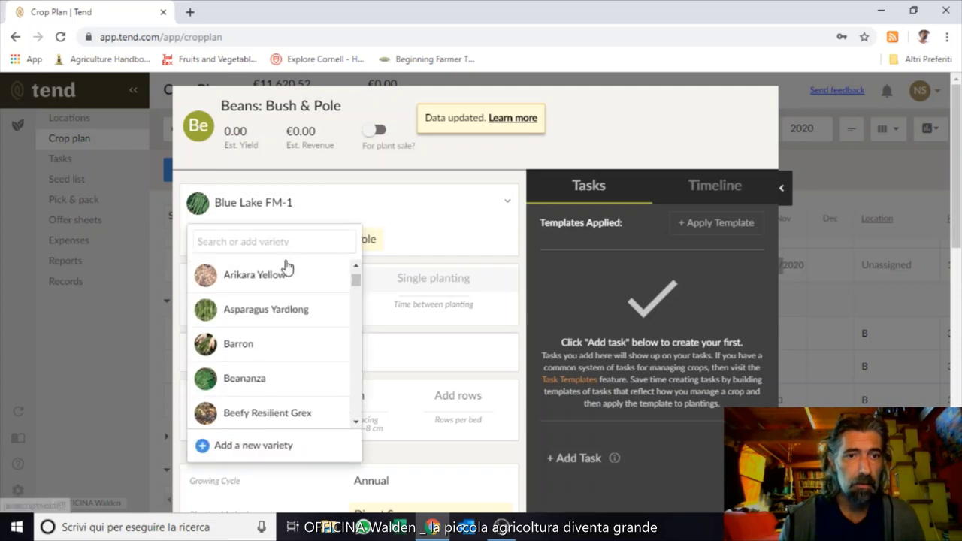
click(405, 211)
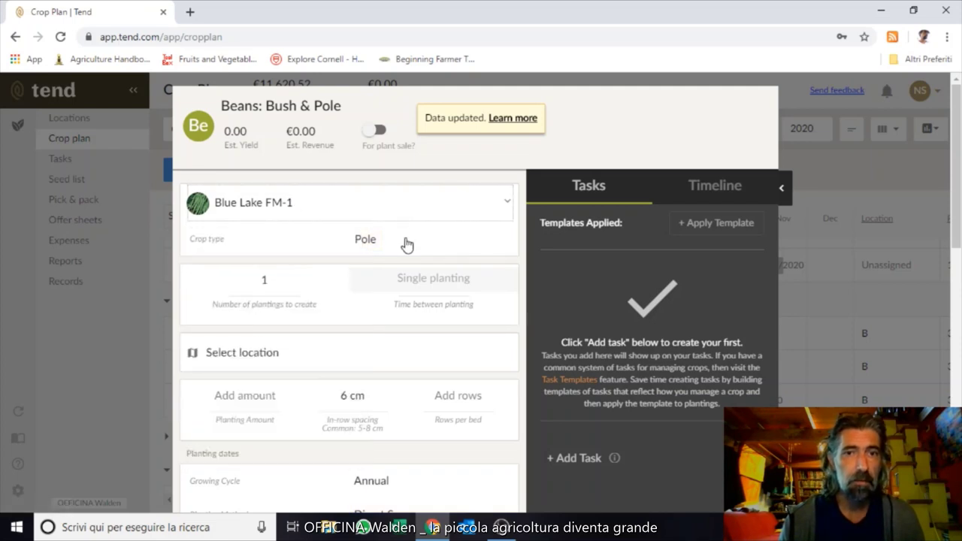
Step: Set the number of bean plantings to create to 3, with 2 weeks between plantings
click(270, 280)
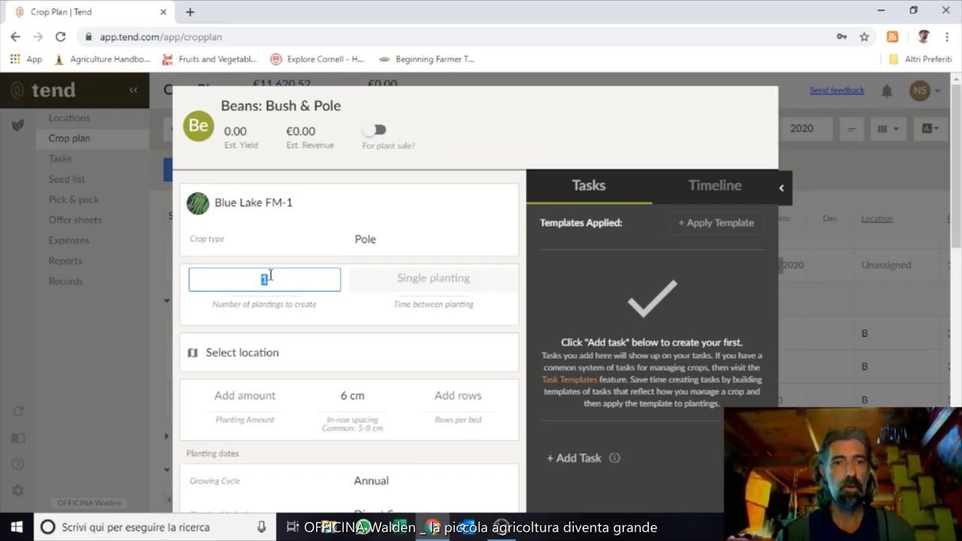
text(3)
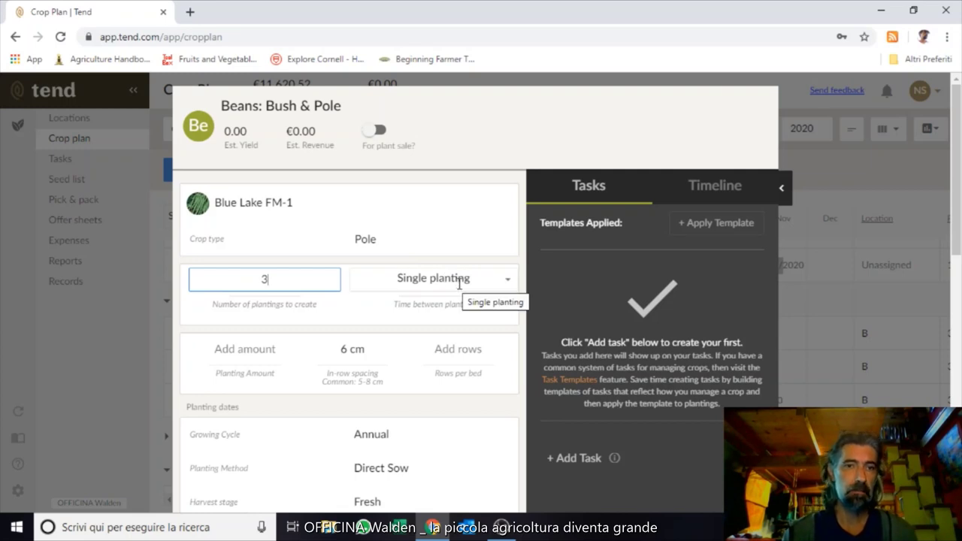
click(507, 284)
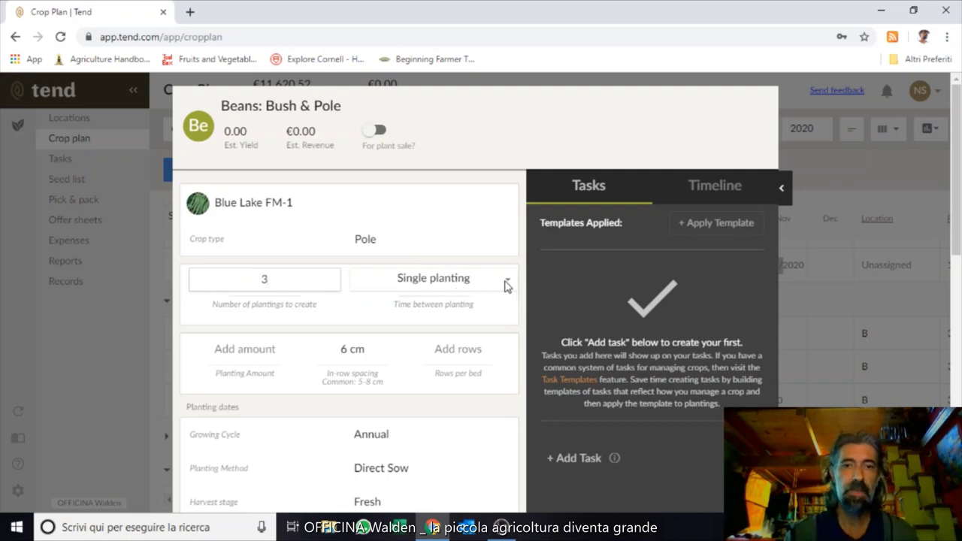
click(506, 284)
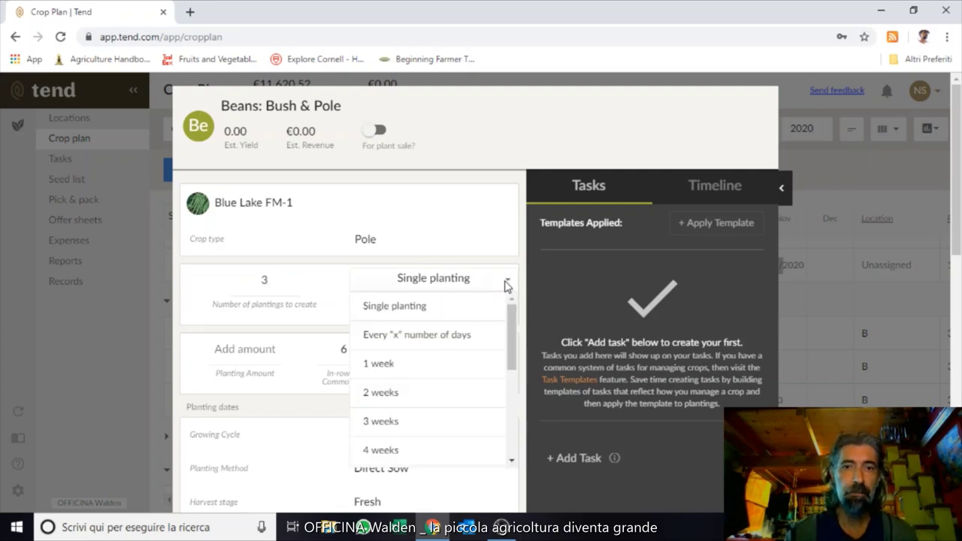
click(395, 394)
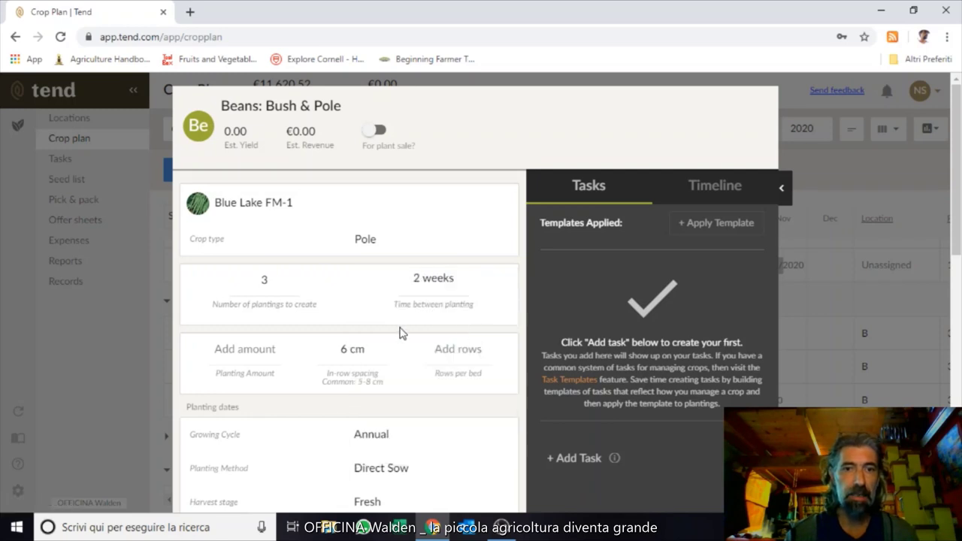
Step: Set the planting amount to 25 bed m with 2 rows per bed
scroll(400, 333, down, 2)
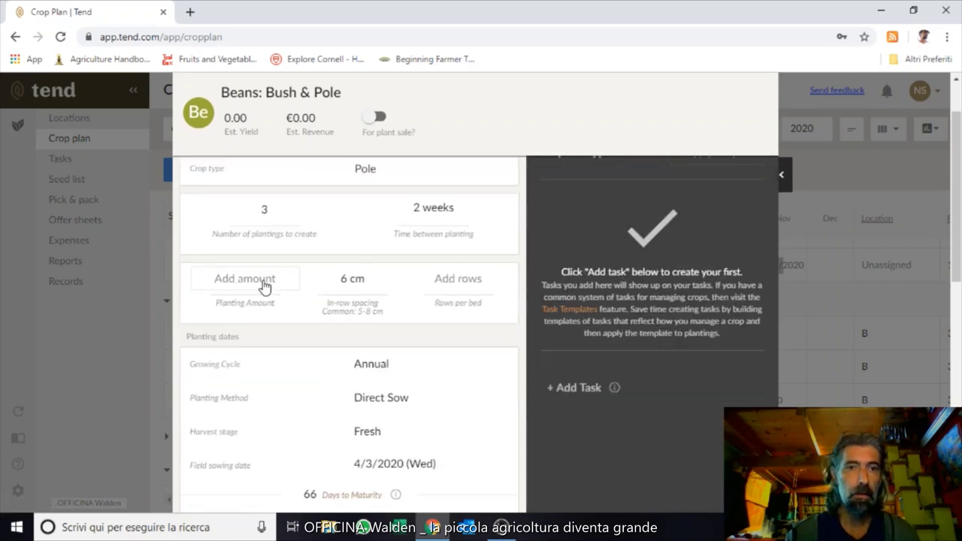
click(248, 279)
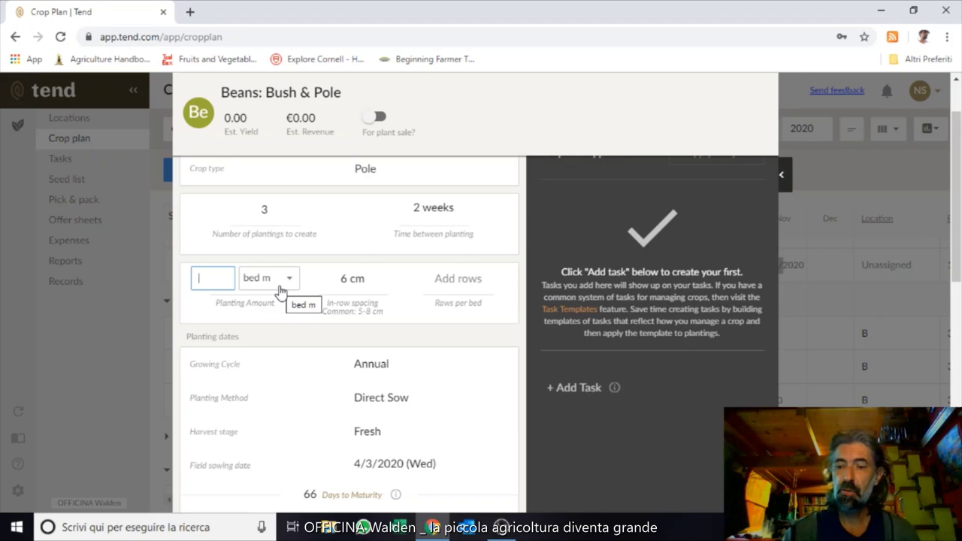
text(25)
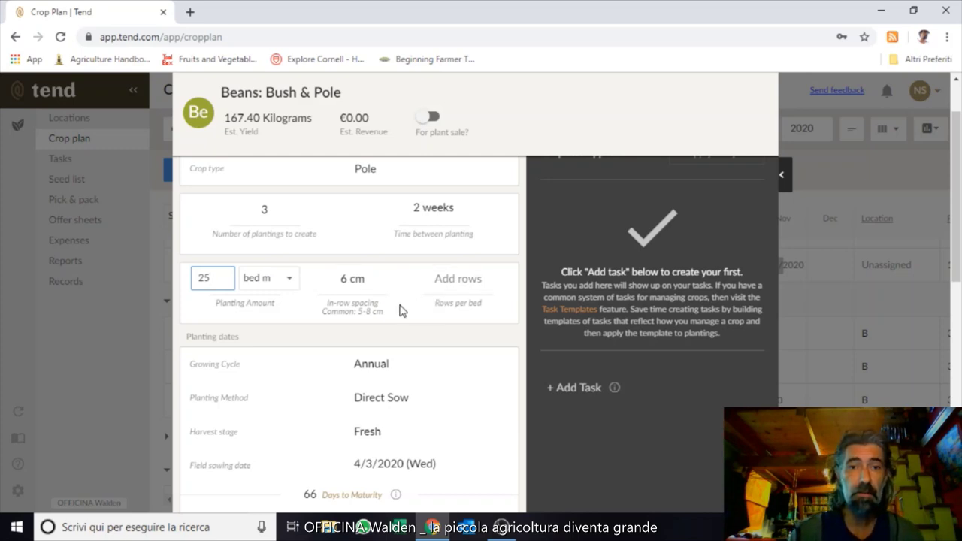
click(402, 310)
click(457, 281)
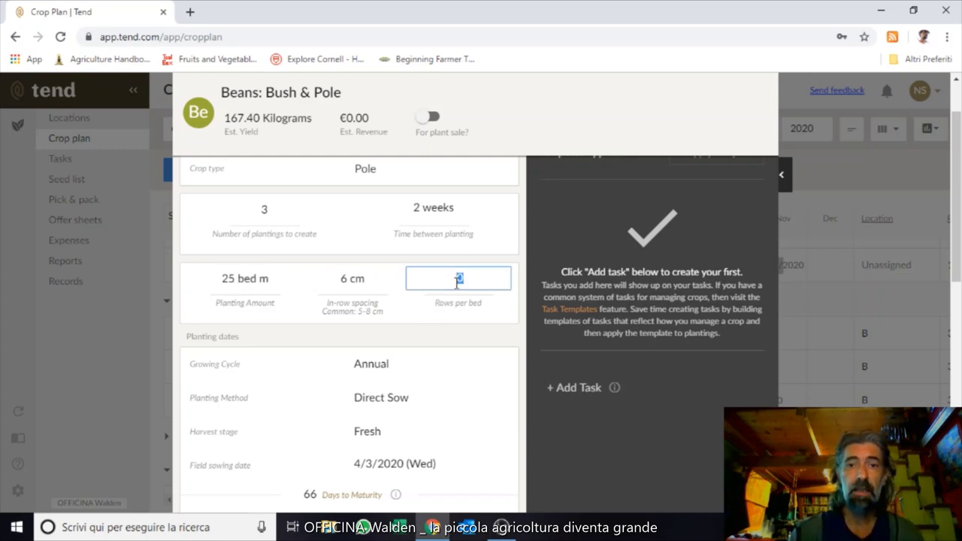
click(474, 336)
Step: Set the field sowing date of the bean planting to 15/4/2020 and check the resulting harvest dates
scroll(457, 339, down, 1)
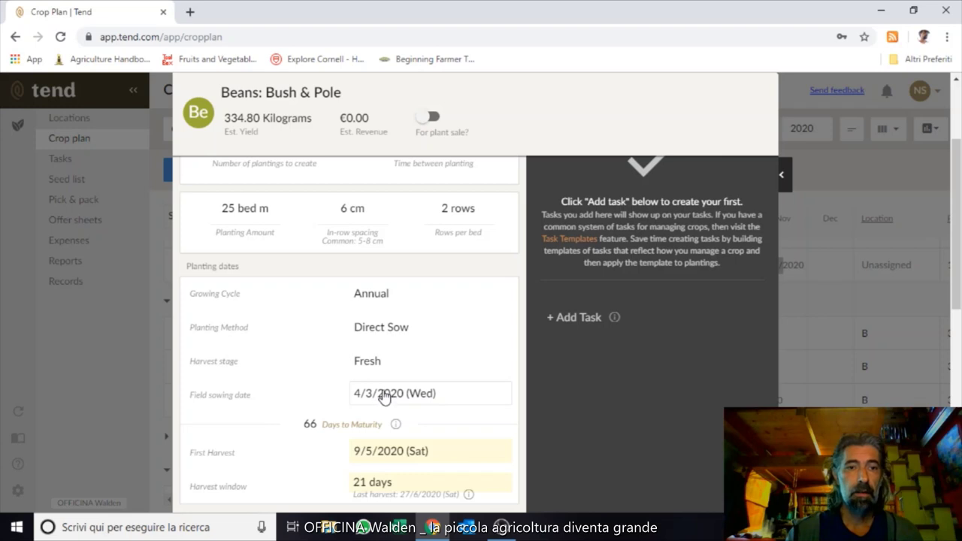
scroll(413, 318, down, 1)
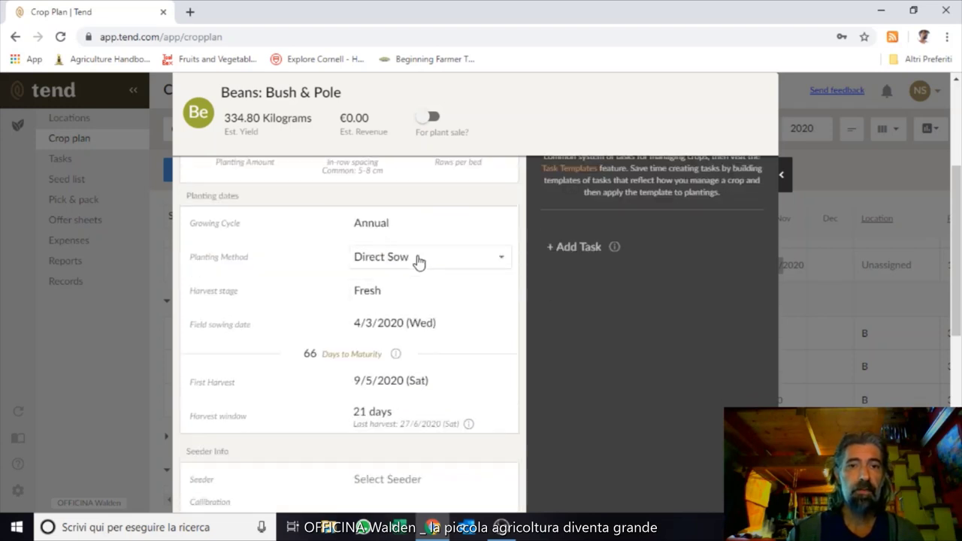
click(405, 323)
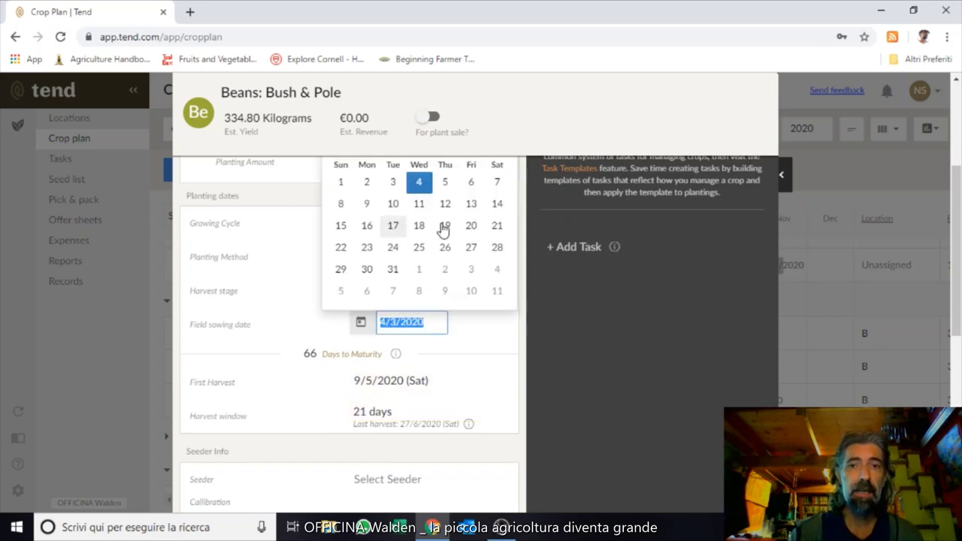
scroll(537, 230, up, 2)
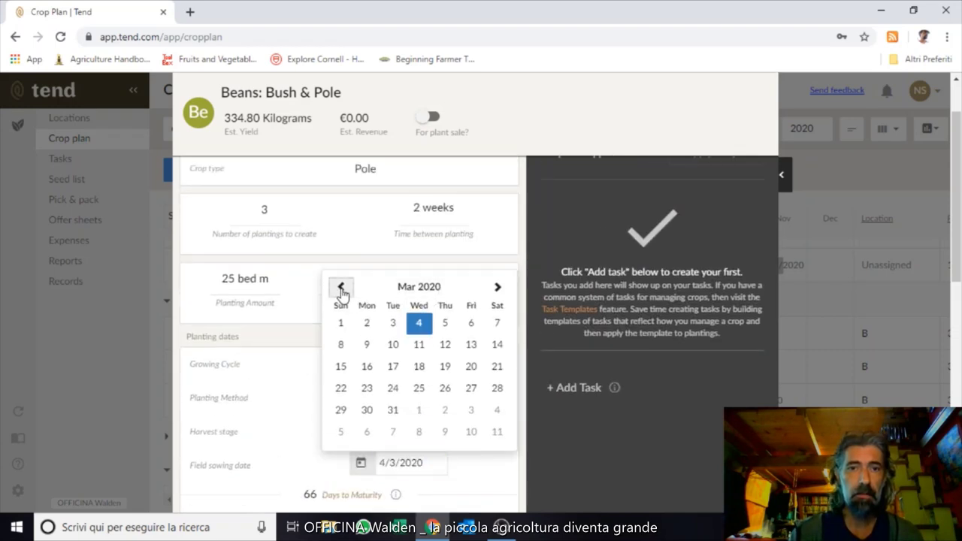
click(340, 287)
click(497, 289)
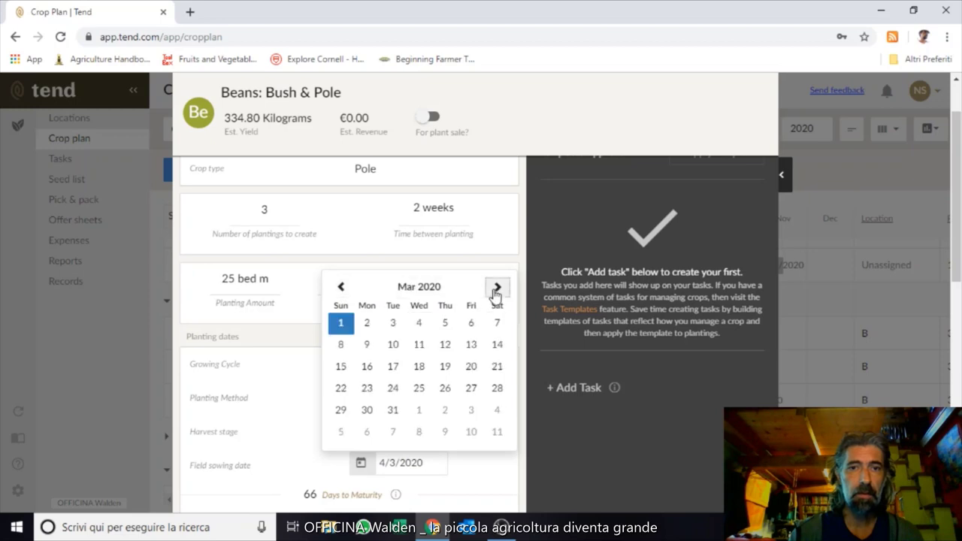
click(497, 289)
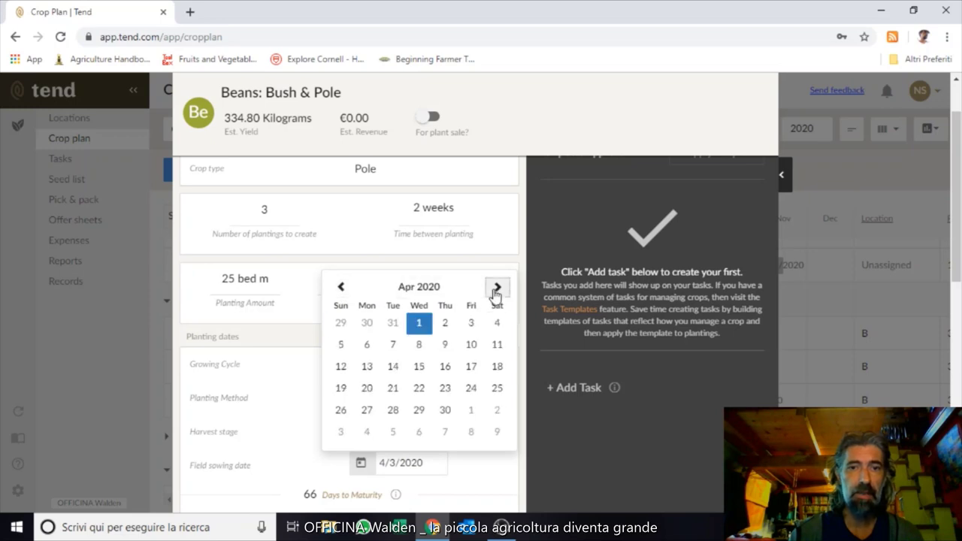
click(419, 366)
scroll(455, 338, down, 3)
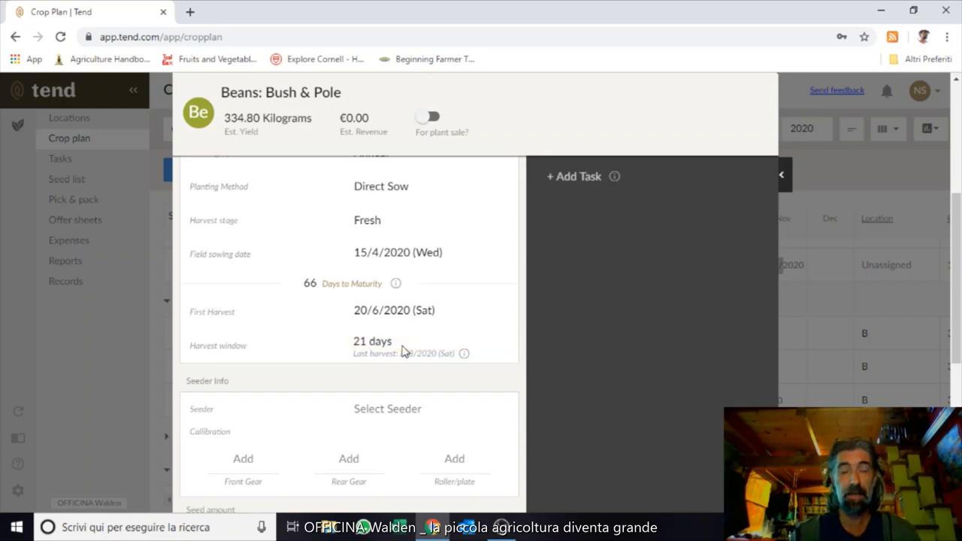
Step: Choose Earthway® as the seeder for the bean planting and check the available roller/plate options
scroll(404, 348, down, 2)
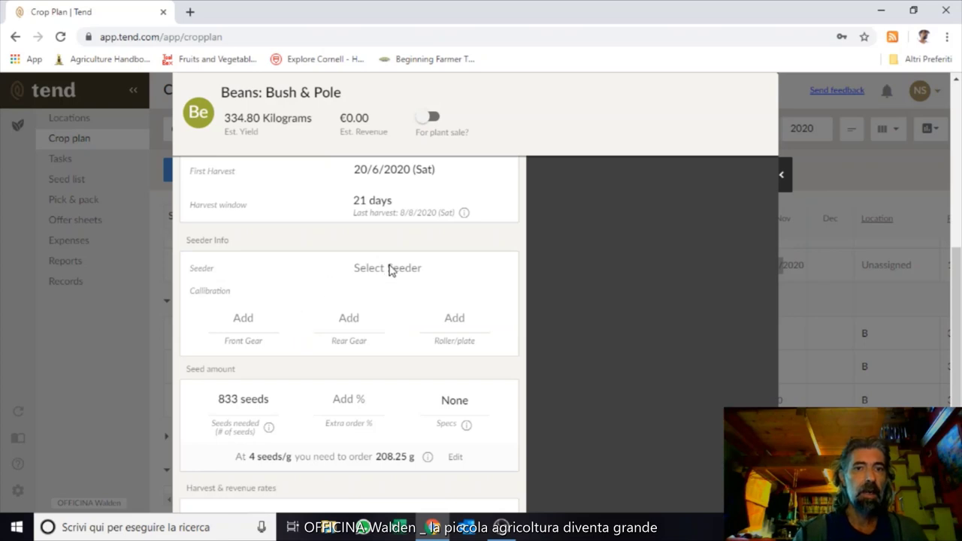
click(416, 272)
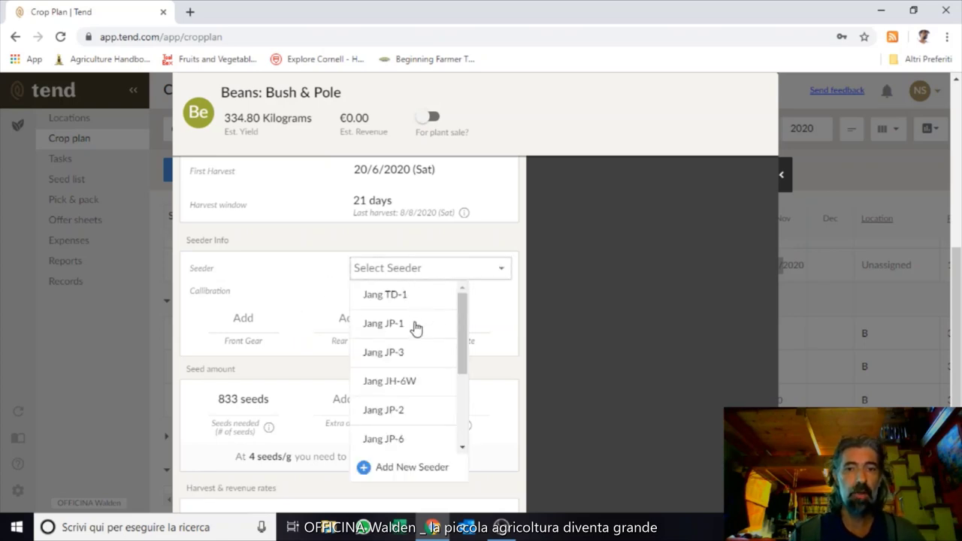
drag(461, 318, 462, 391)
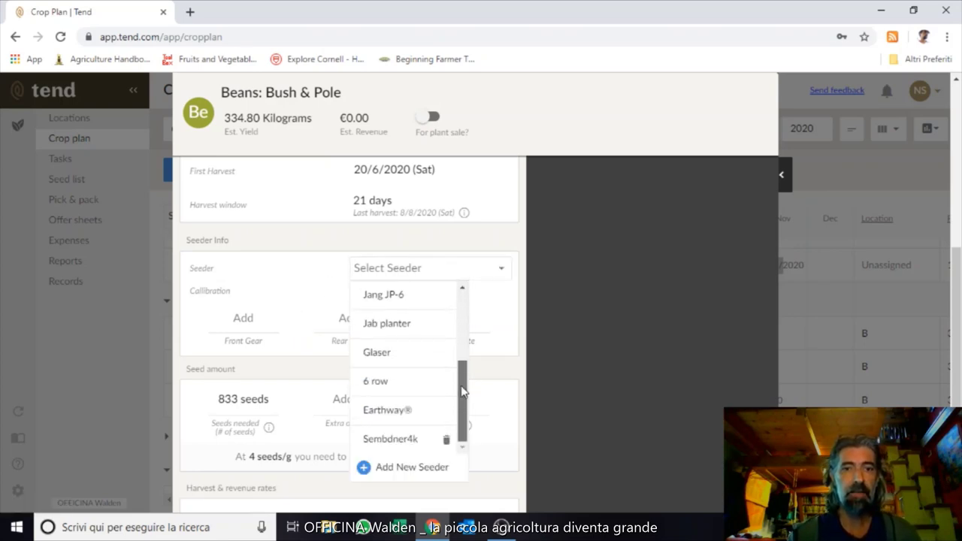
click(387, 410)
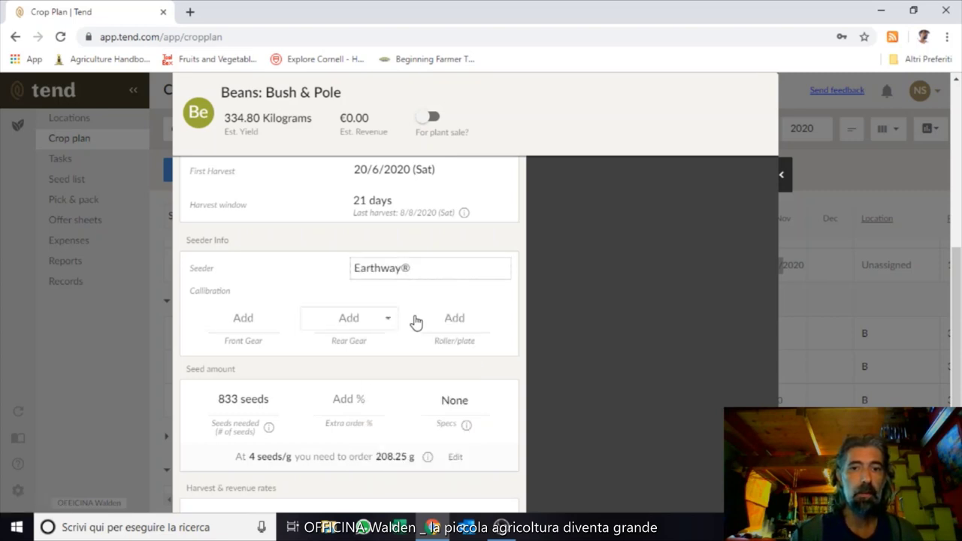
click(464, 321)
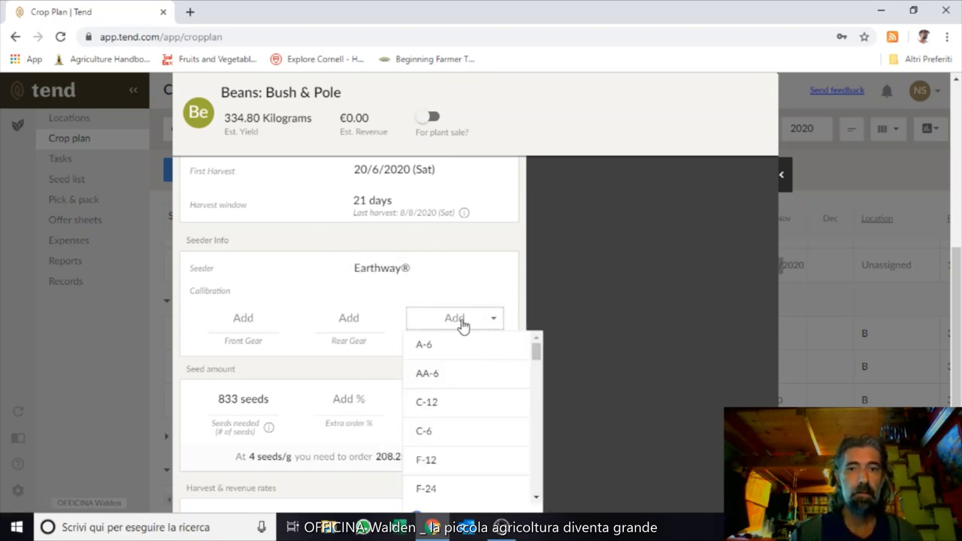
click(450, 284)
Step: Set the average sales price of the beans to €3.50 per kilogram and create the plantings
scroll(352, 338, down, 1)
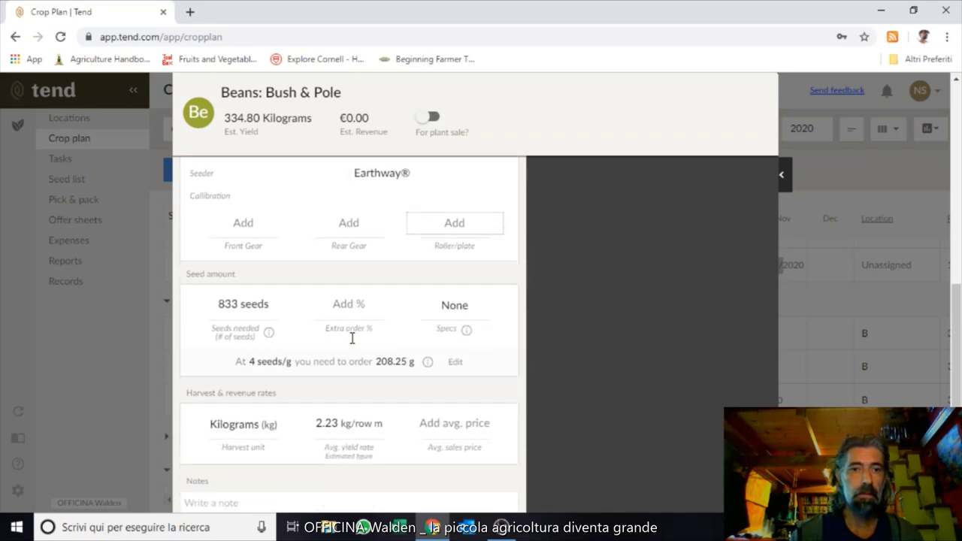
scroll(245, 311, down, 1)
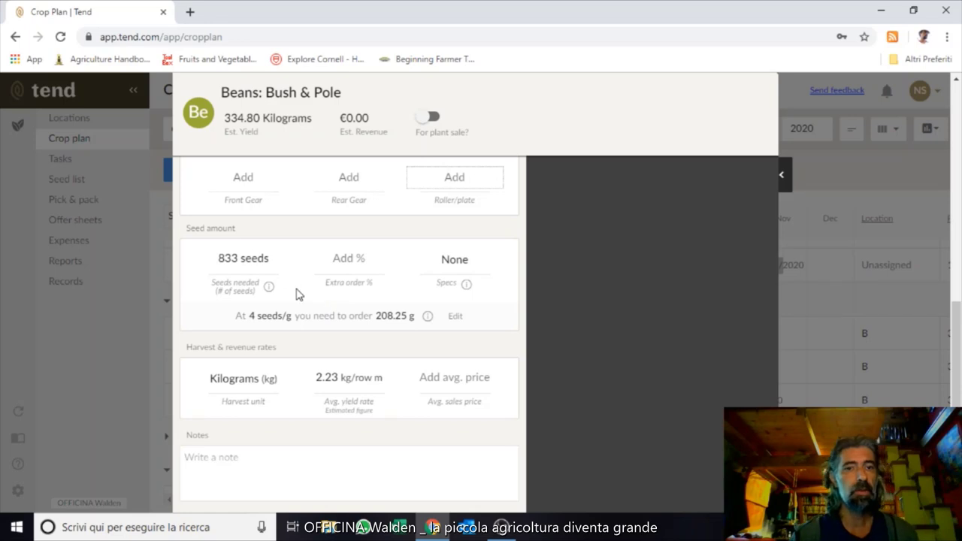
scroll(320, 346, down, 2)
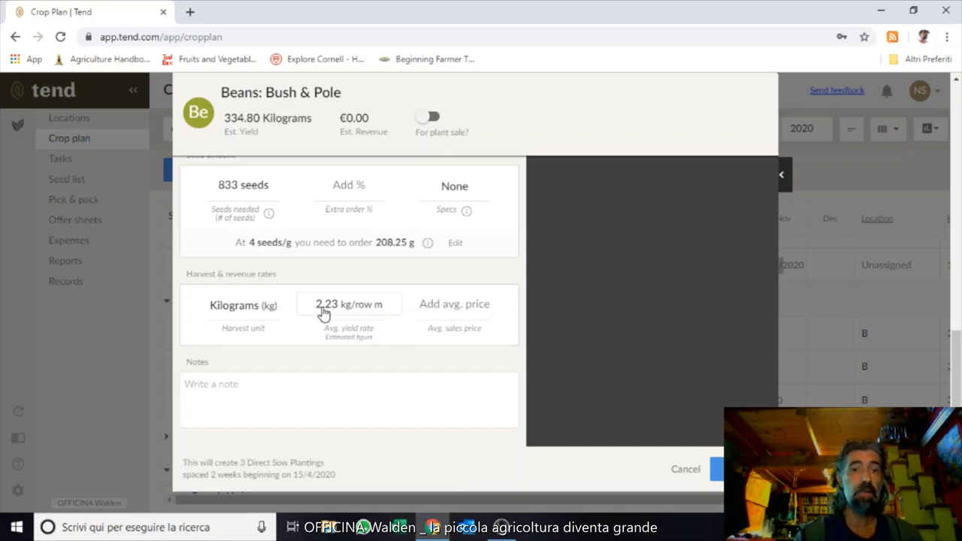
click(461, 313)
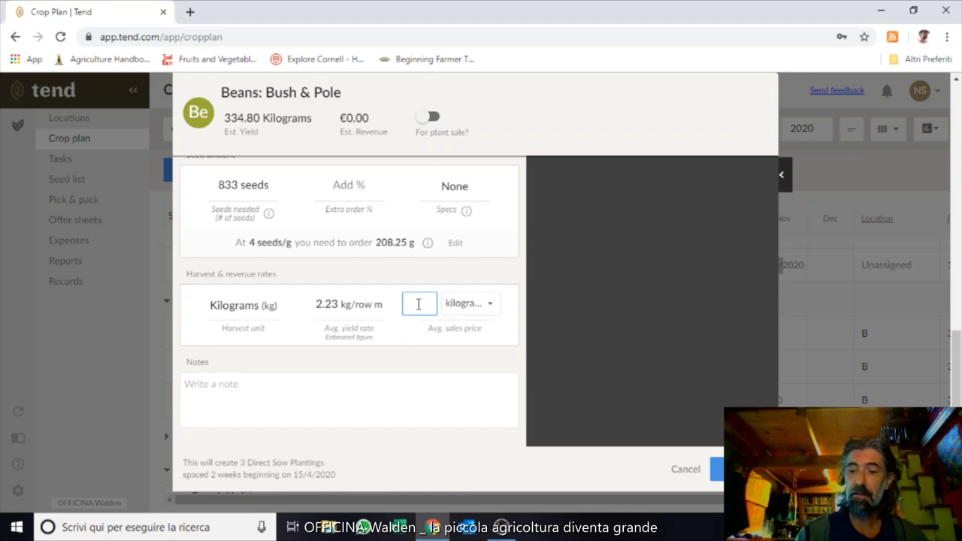
text(3.50)
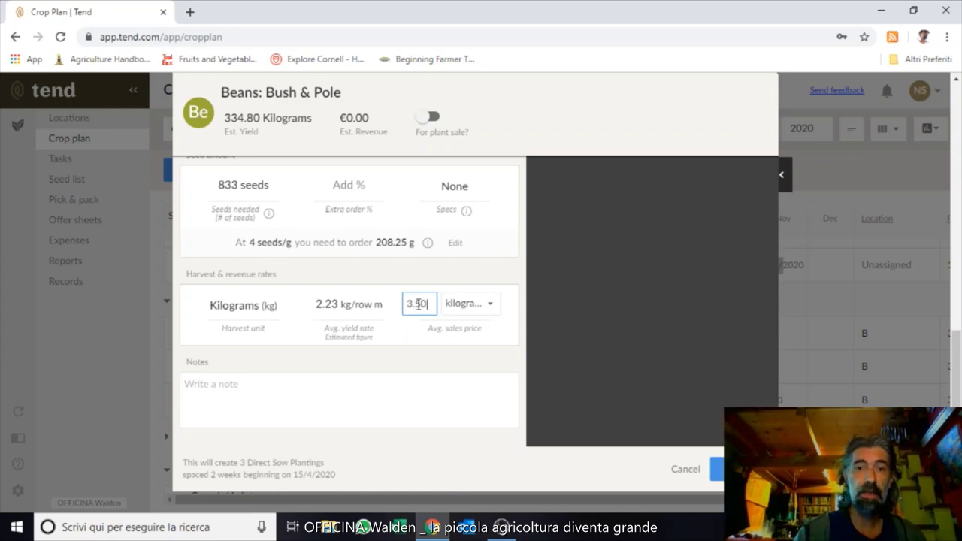
click(440, 362)
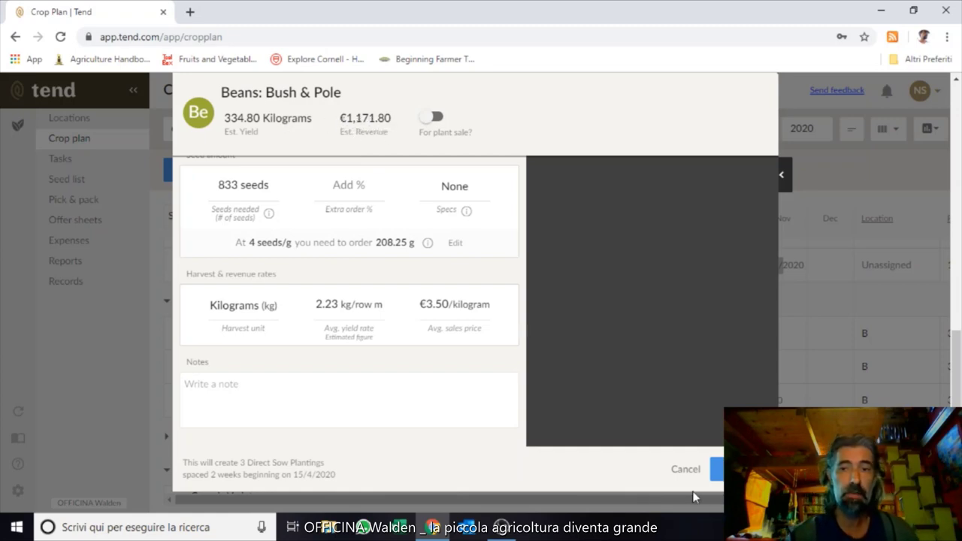
click(718, 469)
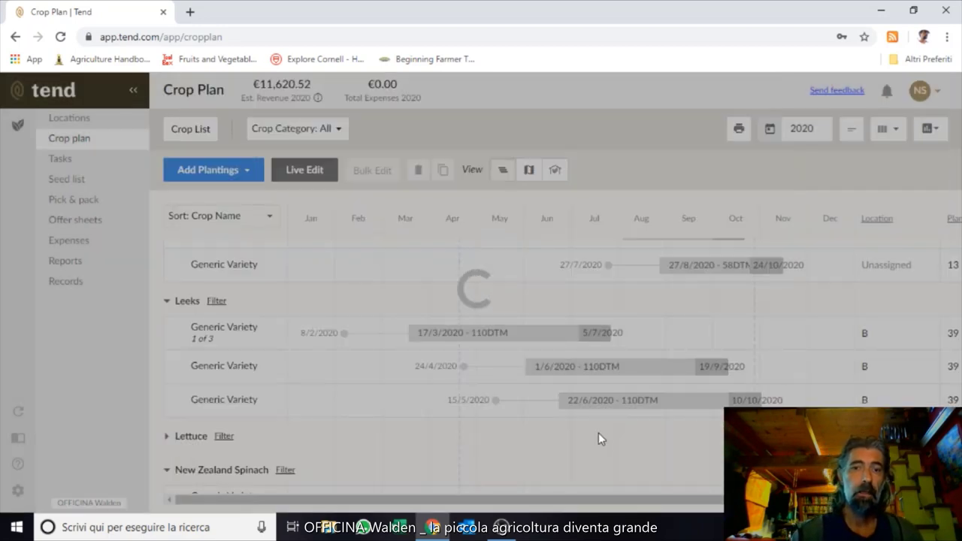
Step: Expand the Beans: Bush & Pole group in the crop plan and open the first Blue Lake FM-1 planting
scroll(440, 329, down, 3)
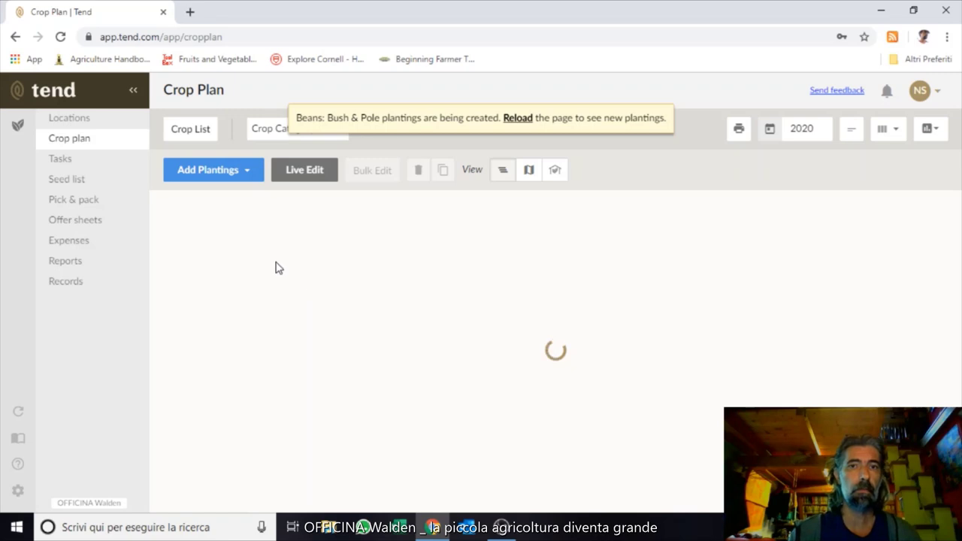
click(170, 257)
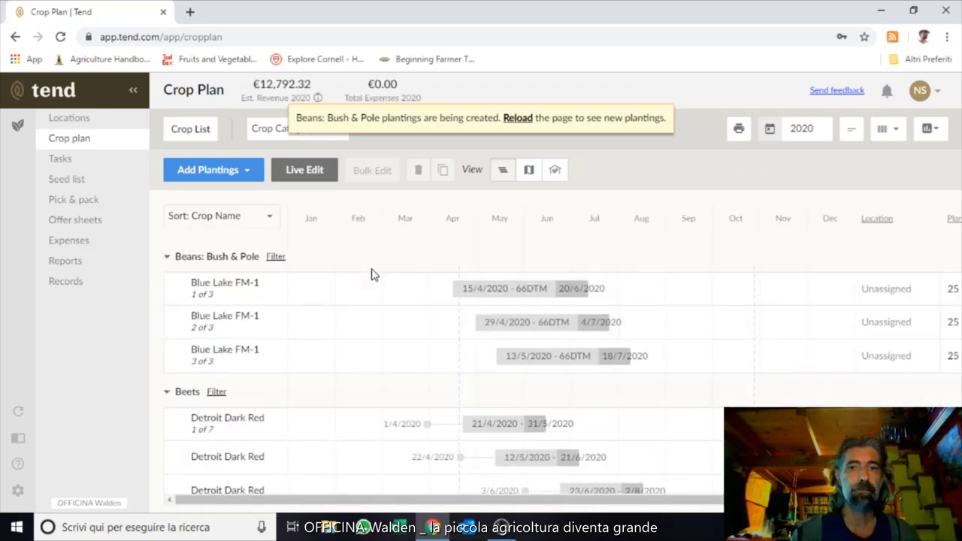
scroll(444, 263, down, 1)
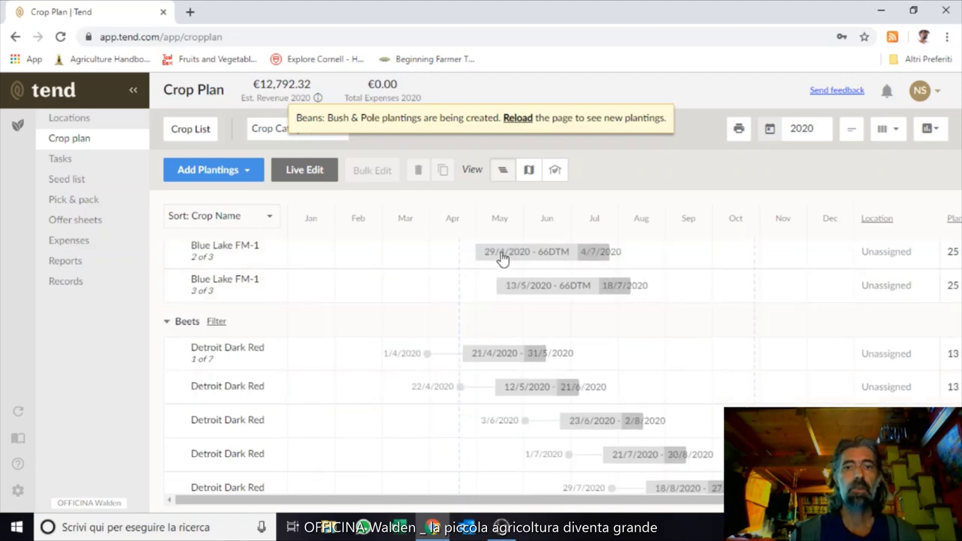
scroll(505, 293, up, 1)
scroll(505, 293, up, 1)
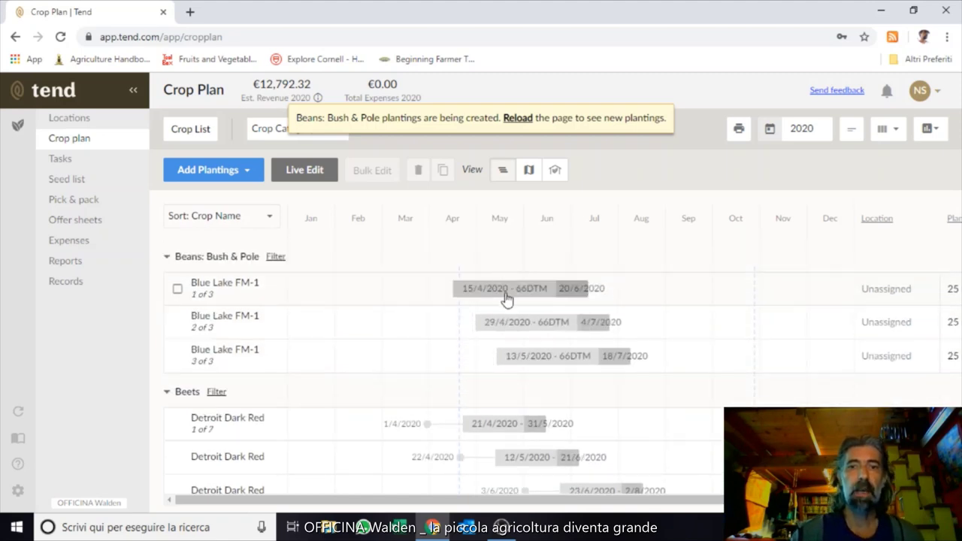
click(507, 293)
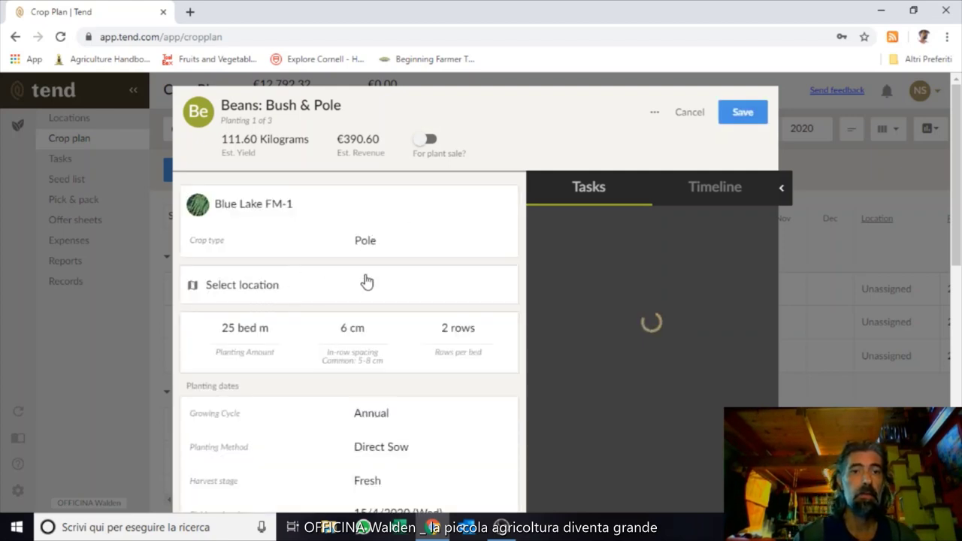
Step: Assign the first bean planting to bed 1 of the Prova field and save the location
key(Escape)
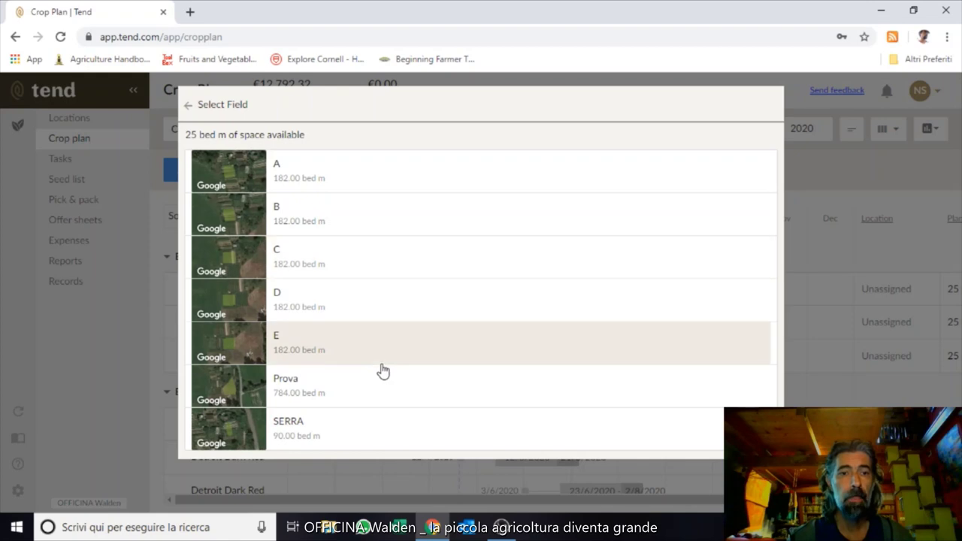
click(387, 396)
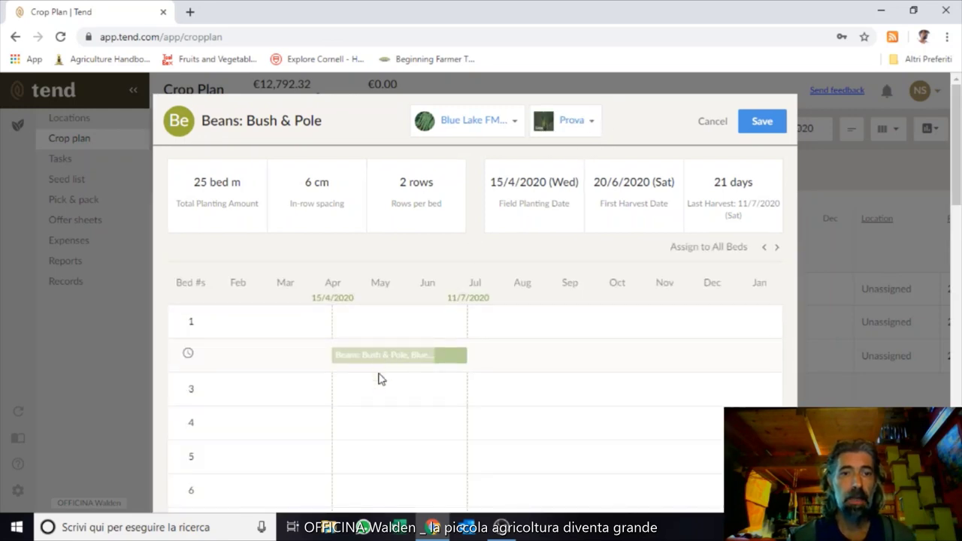
scroll(380, 378, down, 4)
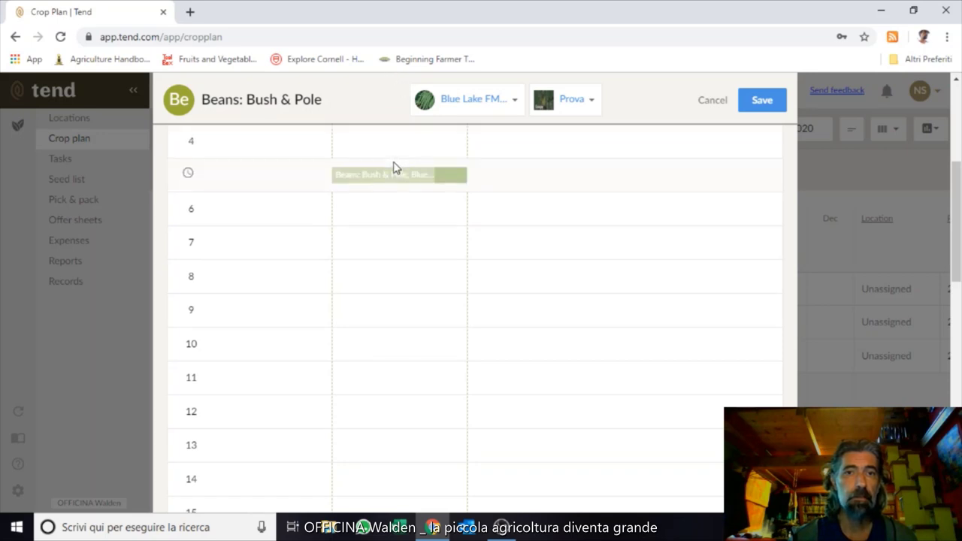
scroll(394, 167, up, 5)
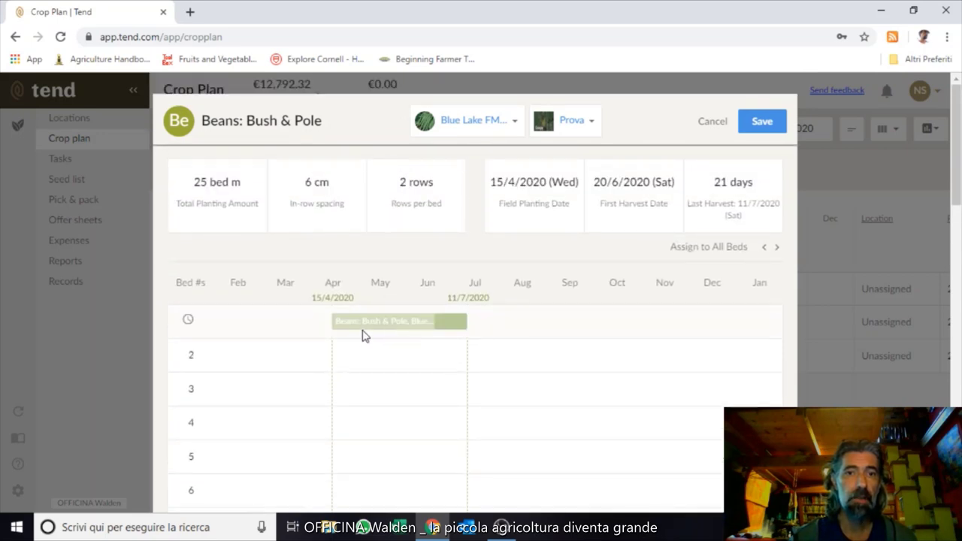
click(385, 336)
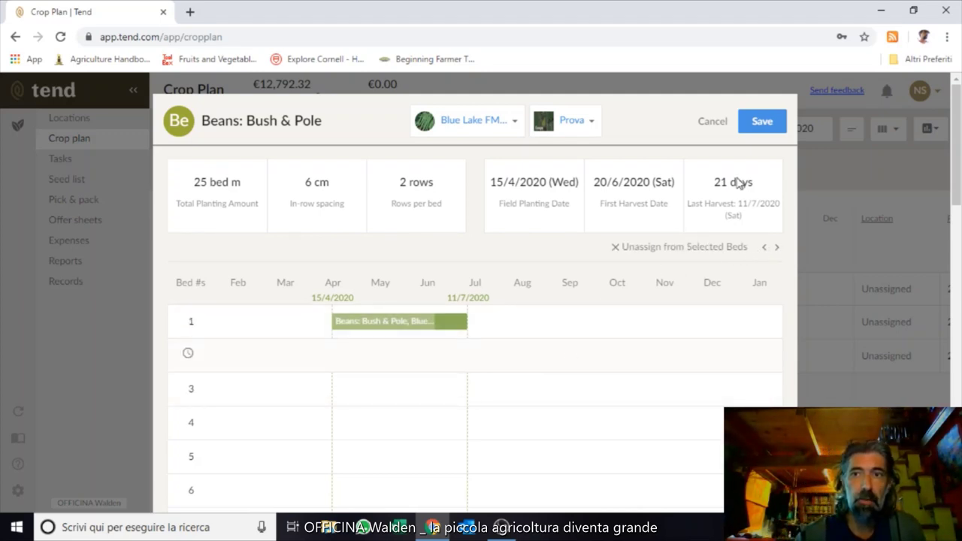
click(762, 121)
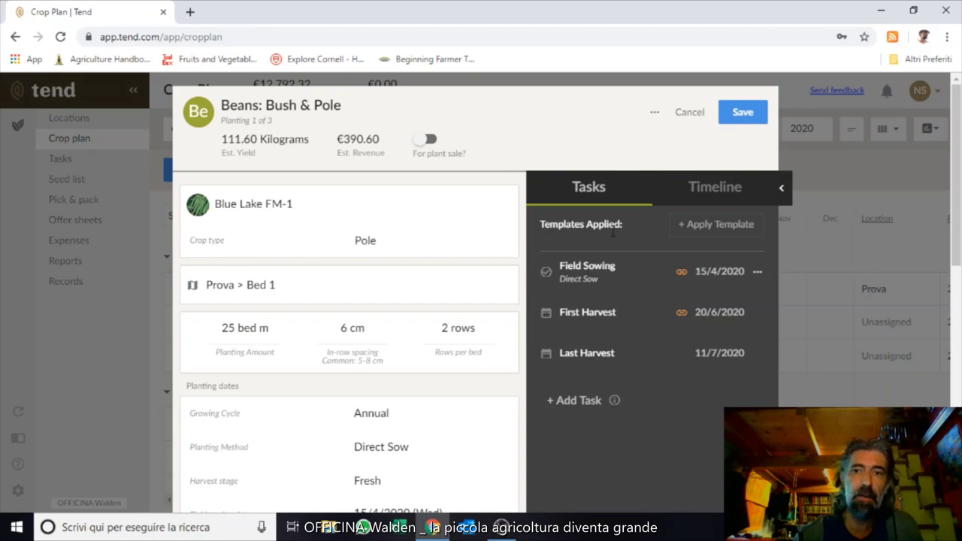
Step: Add a Bed Prep task to the planting, scheduled 10 days before the field sowing date
click(580, 402)
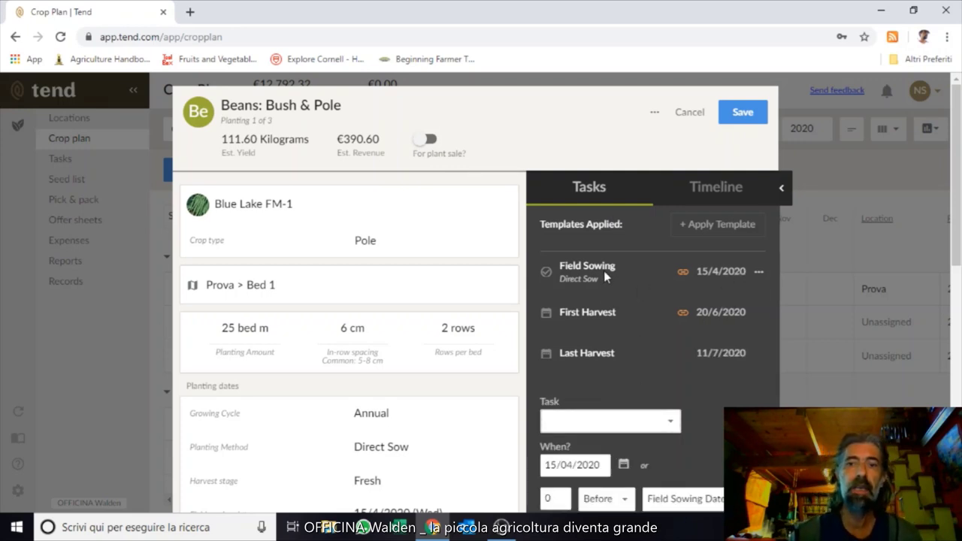
click(667, 426)
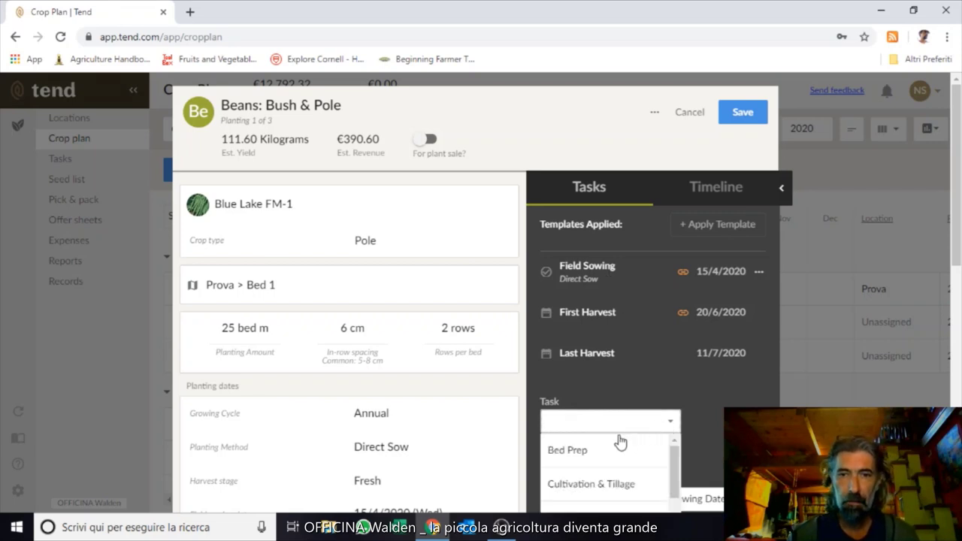
click(571, 451)
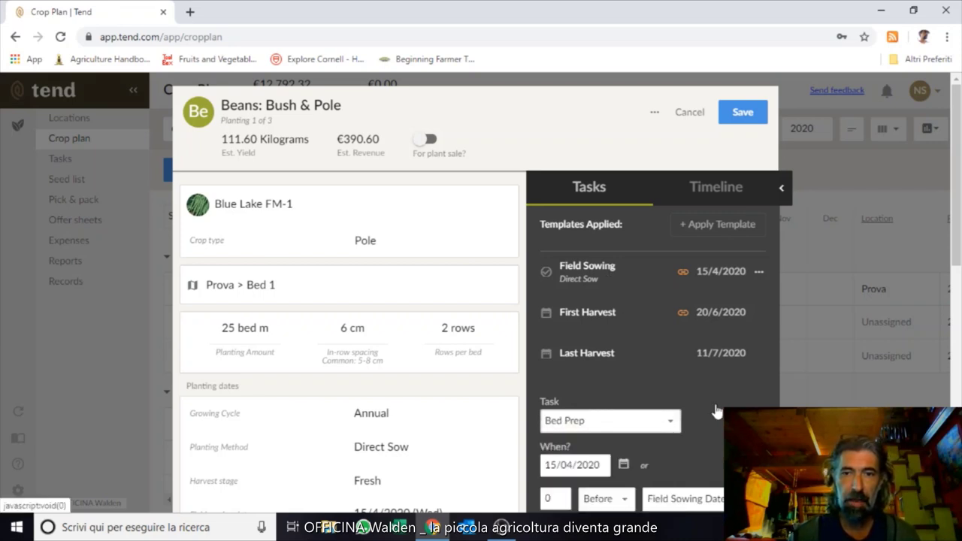
scroll(716, 412, down, 1)
click(566, 429)
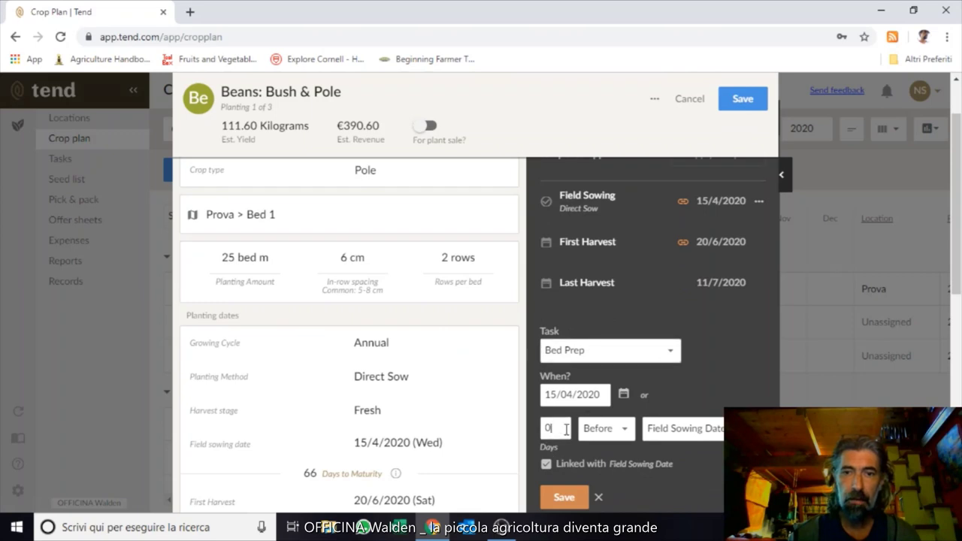
text(10)
key(ctrl+a)
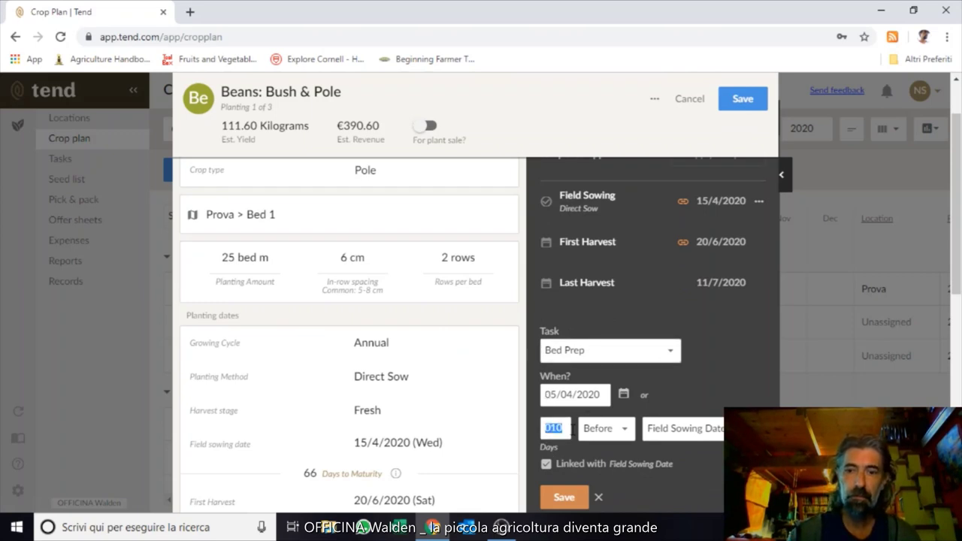
text(10)
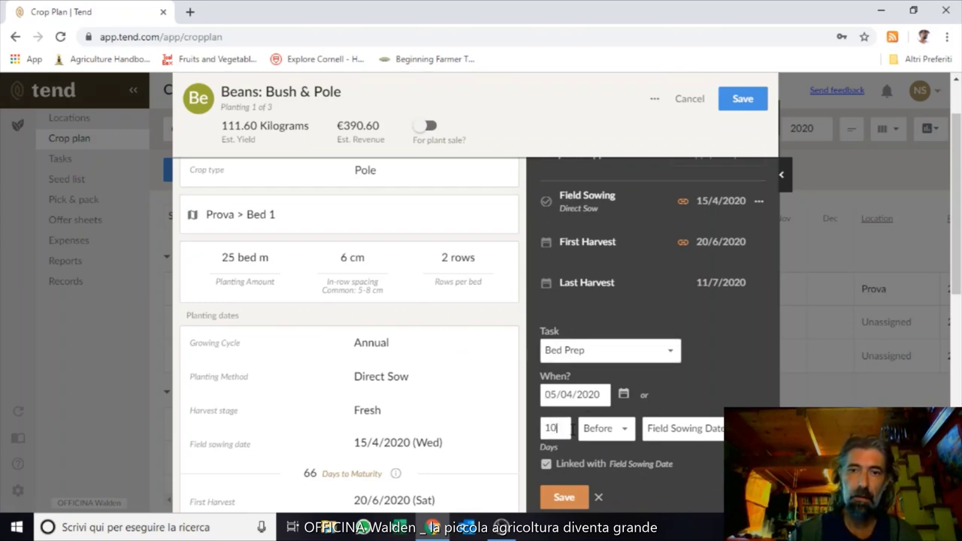
click(563, 497)
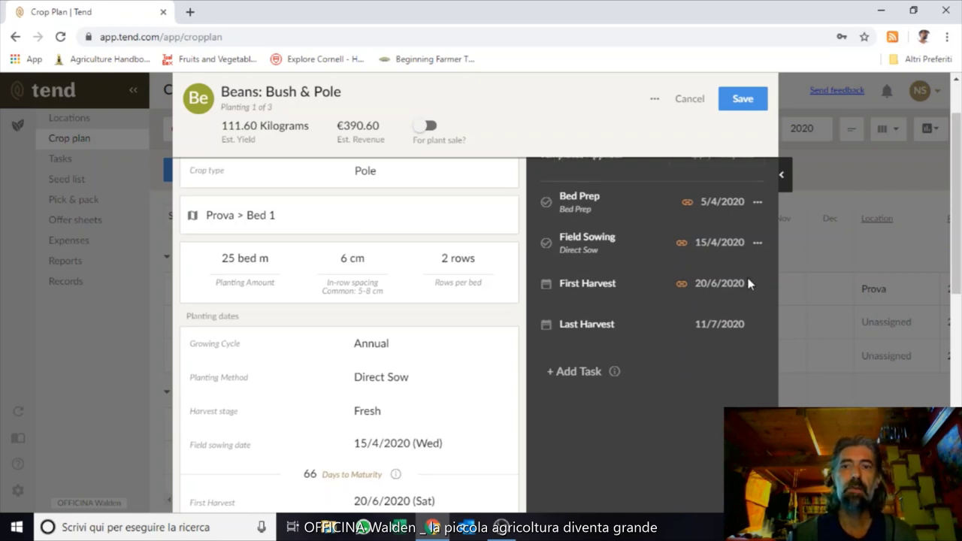
Step: Apply the 15gg Weeding task template to the planting and review its scheduled tasks
scroll(664, 273, up, 1)
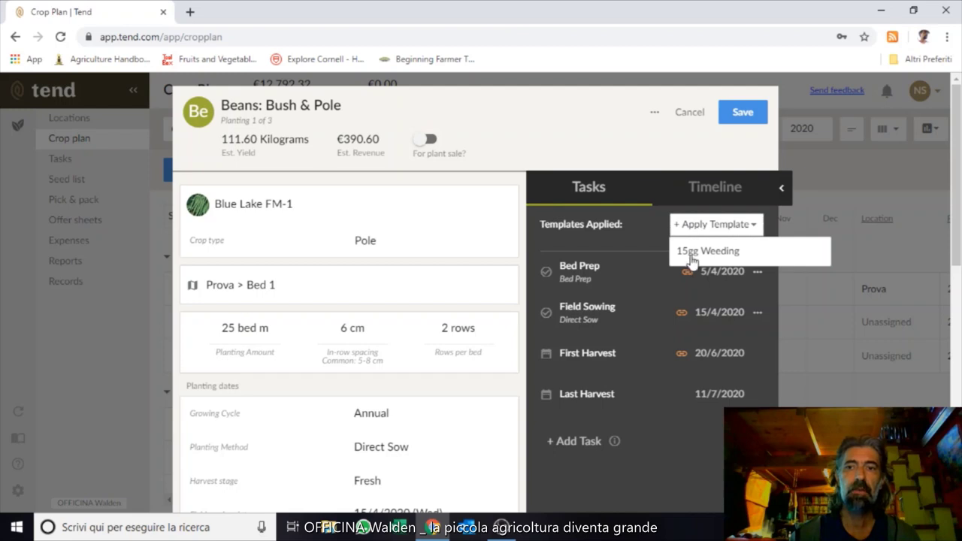
click(692, 255)
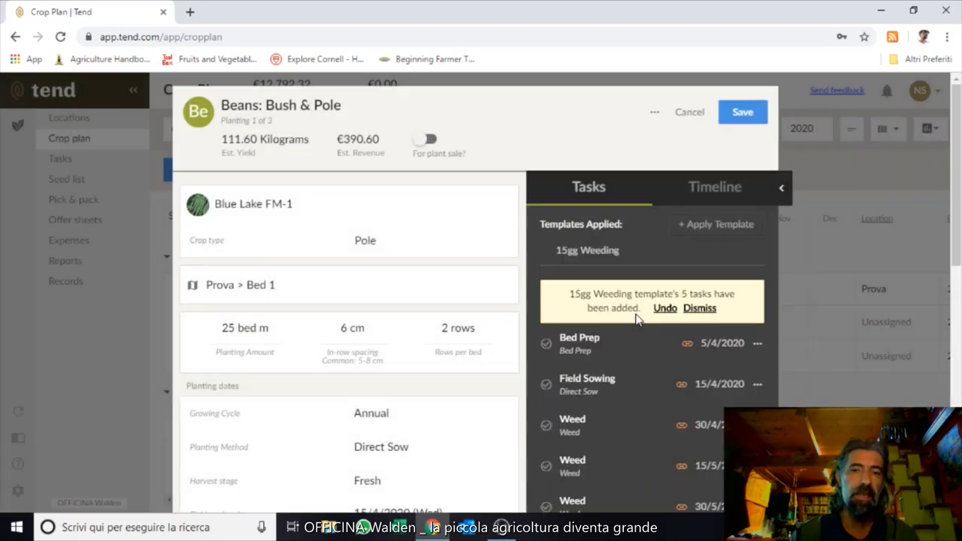
scroll(635, 352, down, 5)
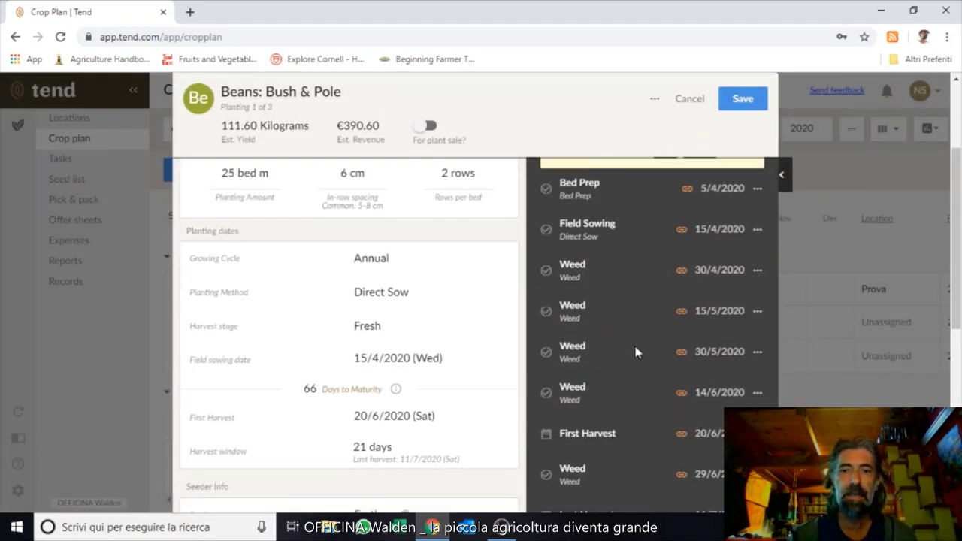
scroll(631, 339, down, 1)
scroll(638, 329, up, 2)
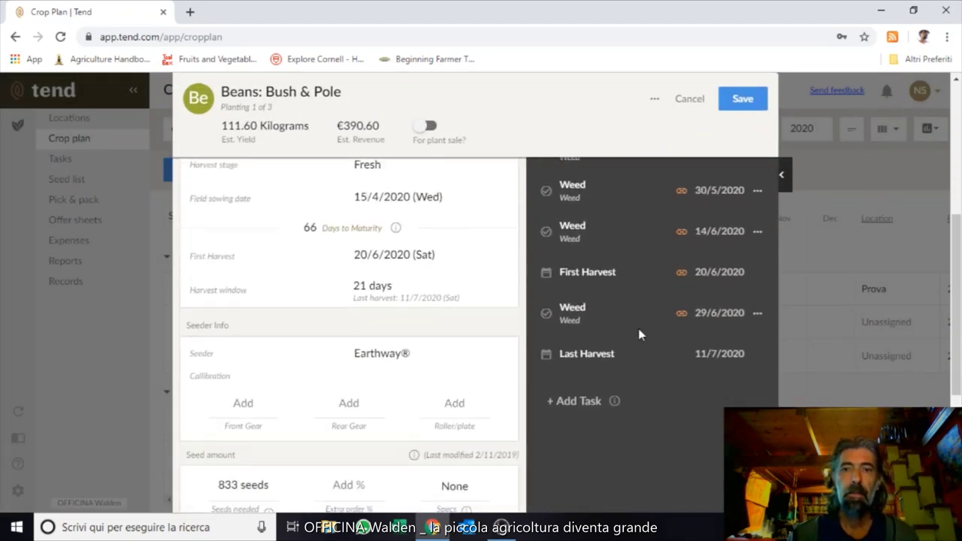
scroll(635, 344, up, 3)
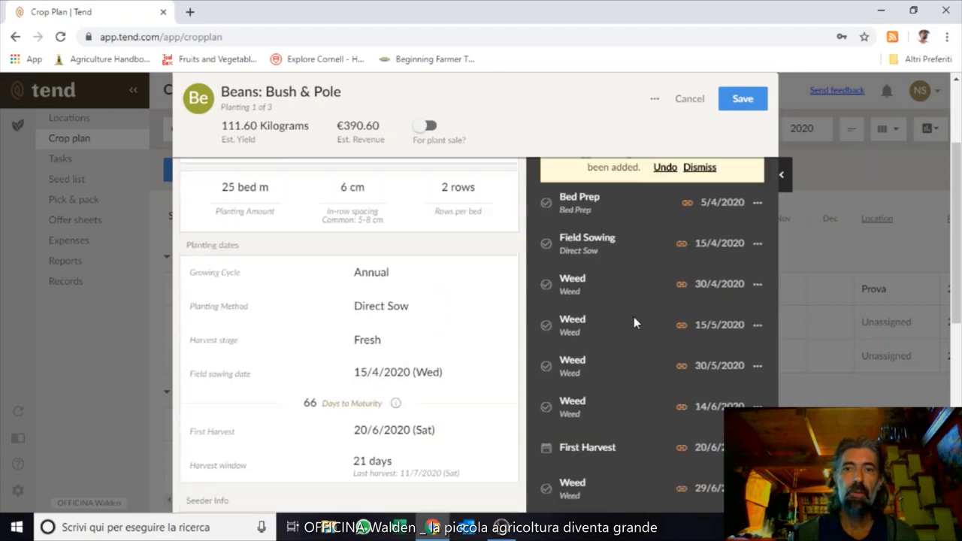
Step: Review the first bean planting's scheduled tasks through the last harvest and save the planting
scroll(626, 357, down, 3)
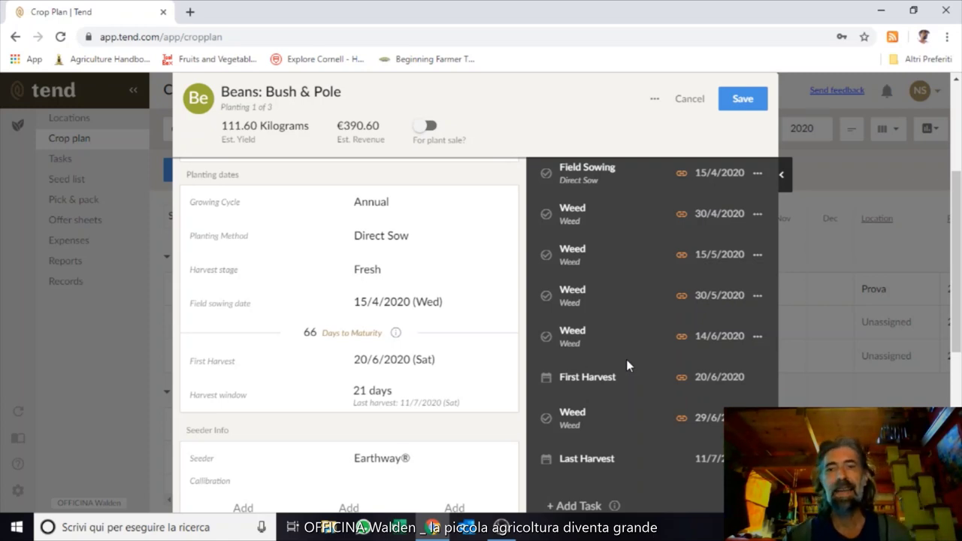
scroll(626, 357, up, 1)
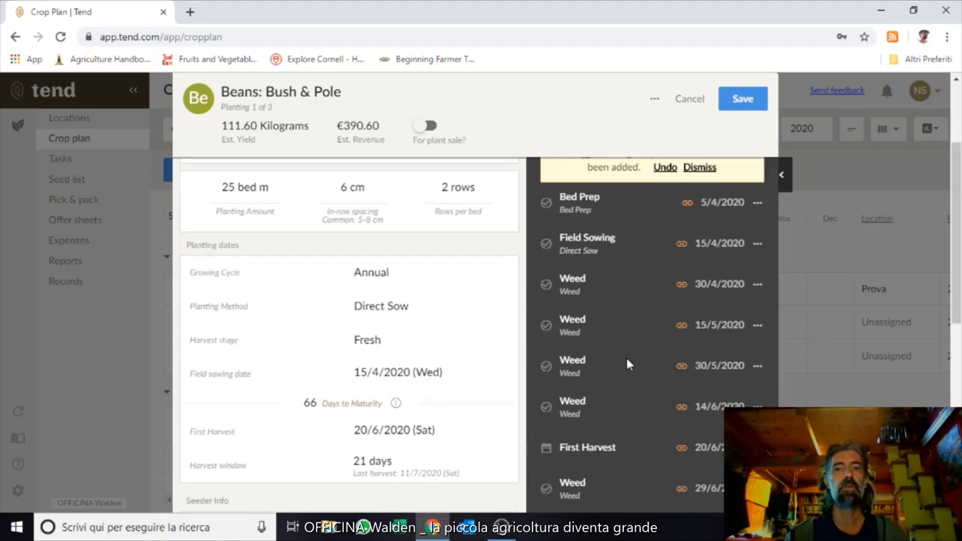
click(761, 93)
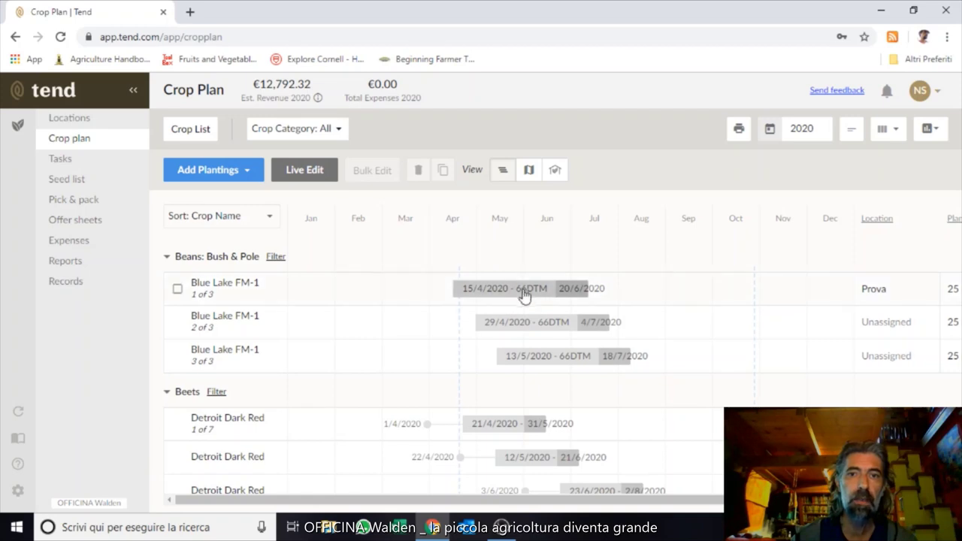
Step: Try to move the first Blue Lake FM-1 planting's sowing date to 17/4/2020 on the timeline with Live Edit
click(526, 293)
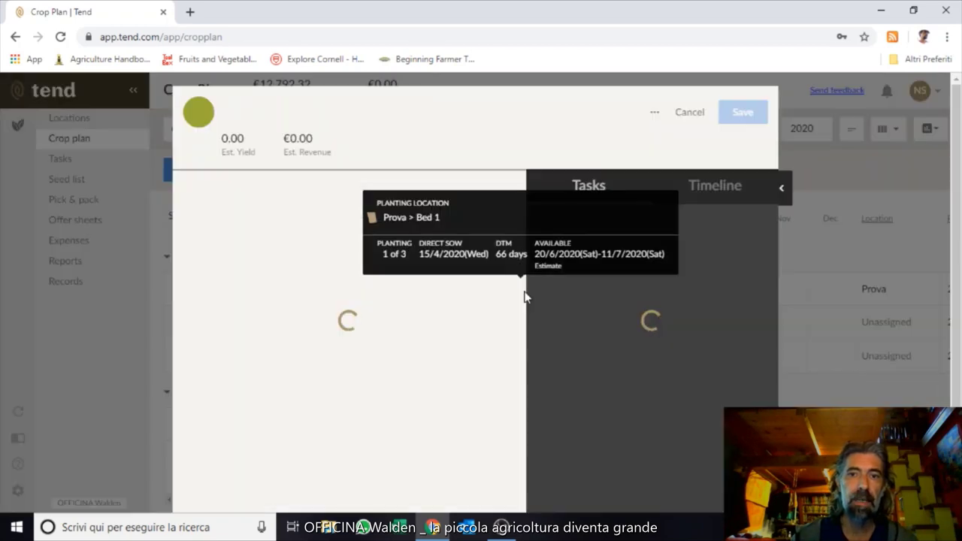
click(684, 114)
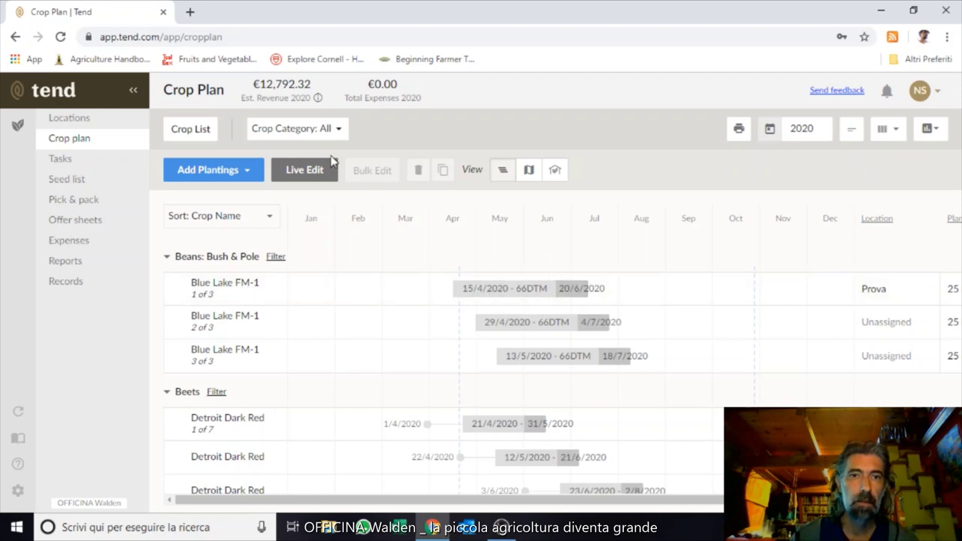
click(308, 170)
mouse_move(493, 295)
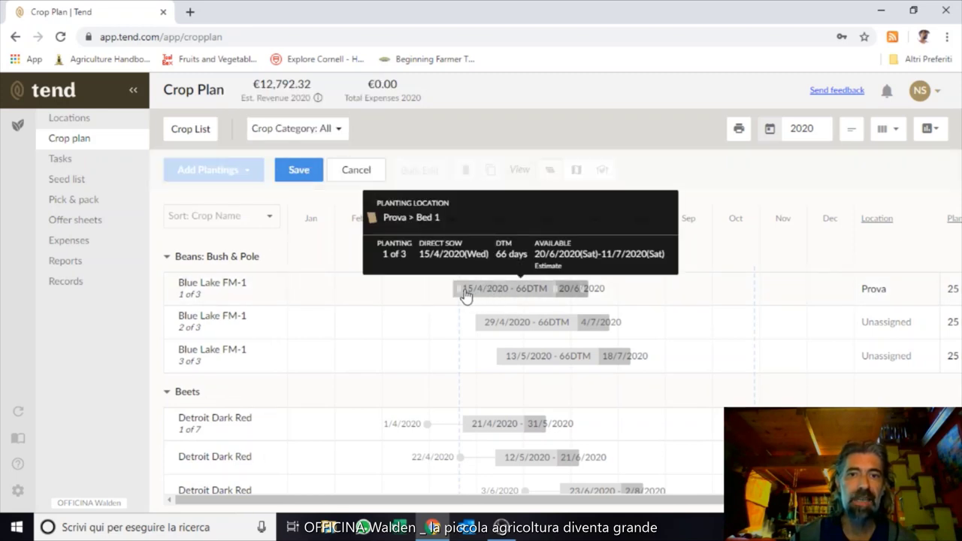
mouse_move(505, 298)
mouse_down()
mouse_move(550, 298)
mouse_move(508, 298)
mouse_up()
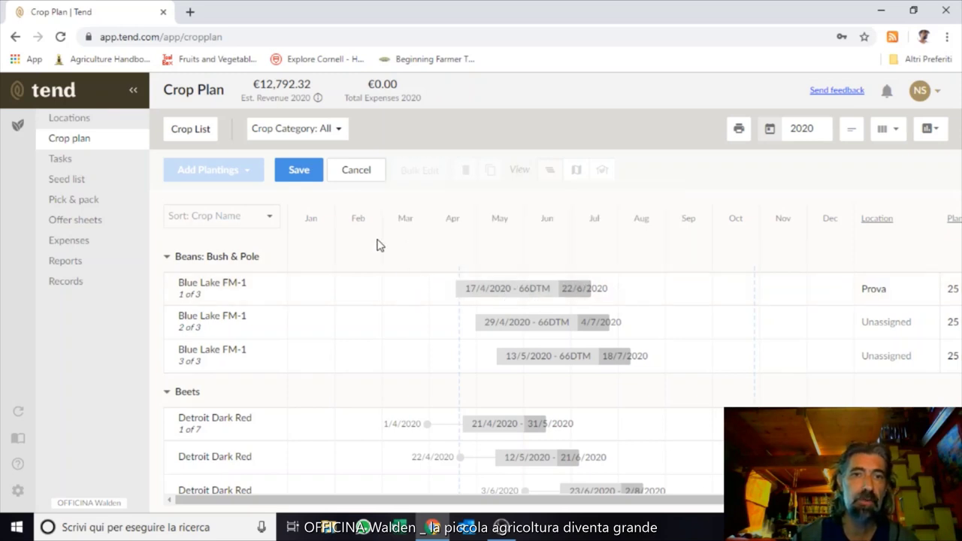
click(352, 171)
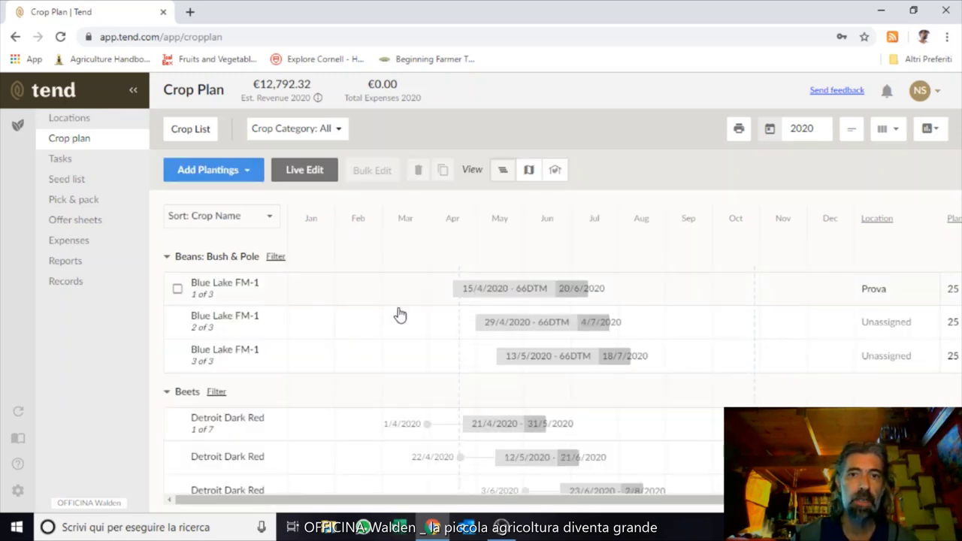
Step: Look over the crop plan timeline sorted by crop name, from the beans down to the cabbage plantings
scroll(420, 313, down, 1)
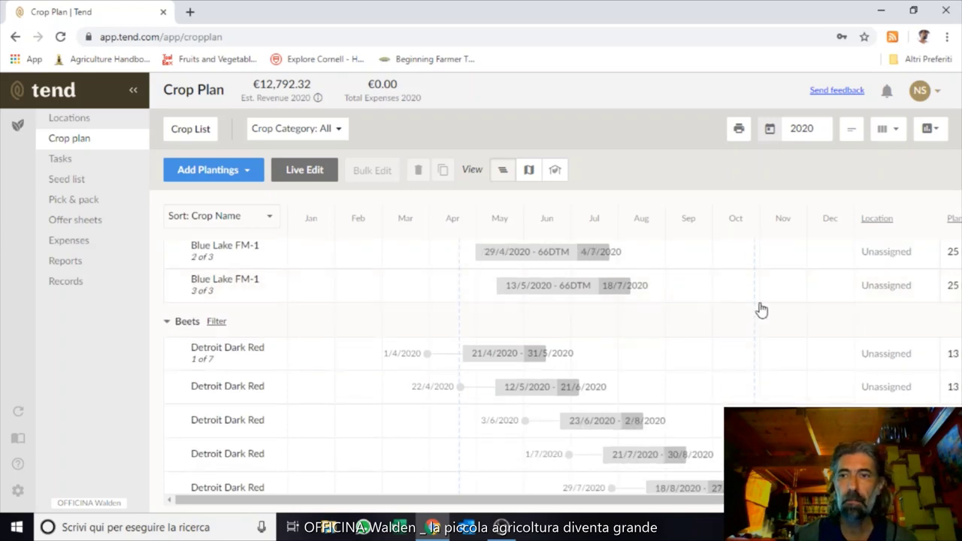
scroll(758, 308, up, 1)
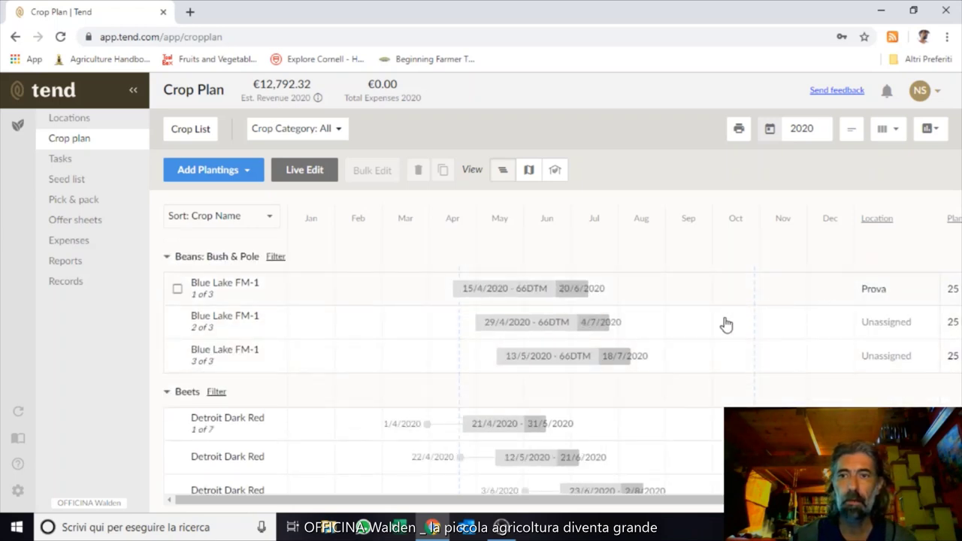
scroll(723, 325, down, 2)
scroll(722, 326, up, 2)
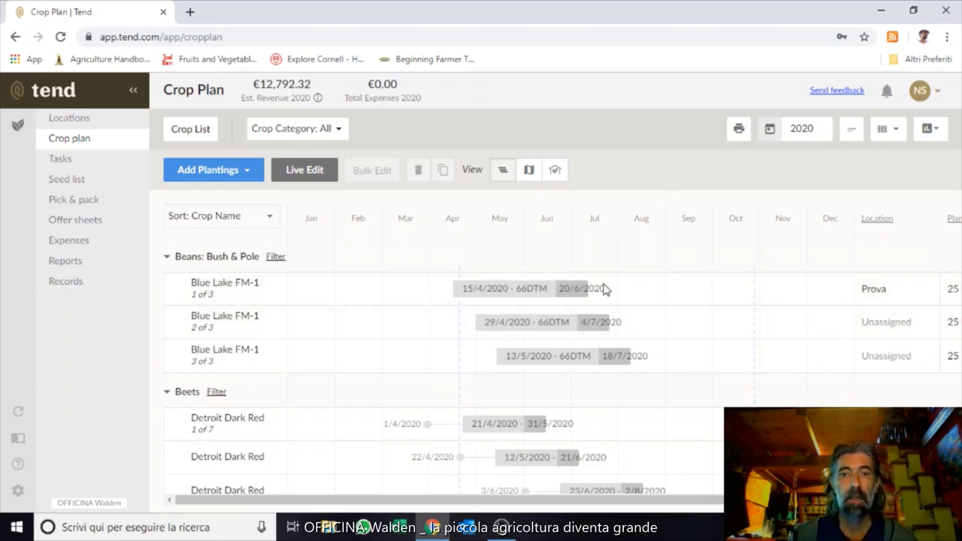
scroll(594, 293, down, 5)
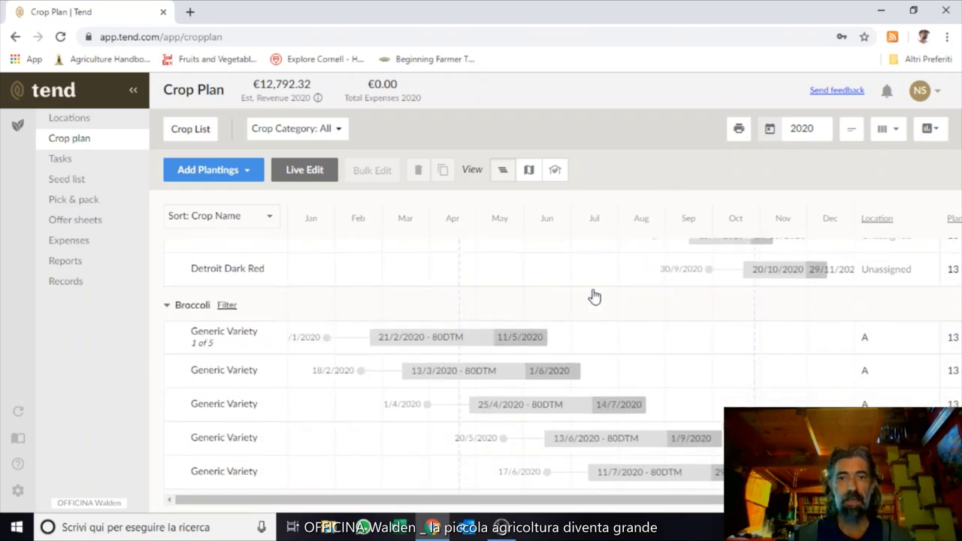
scroll(595, 297, down, 2)
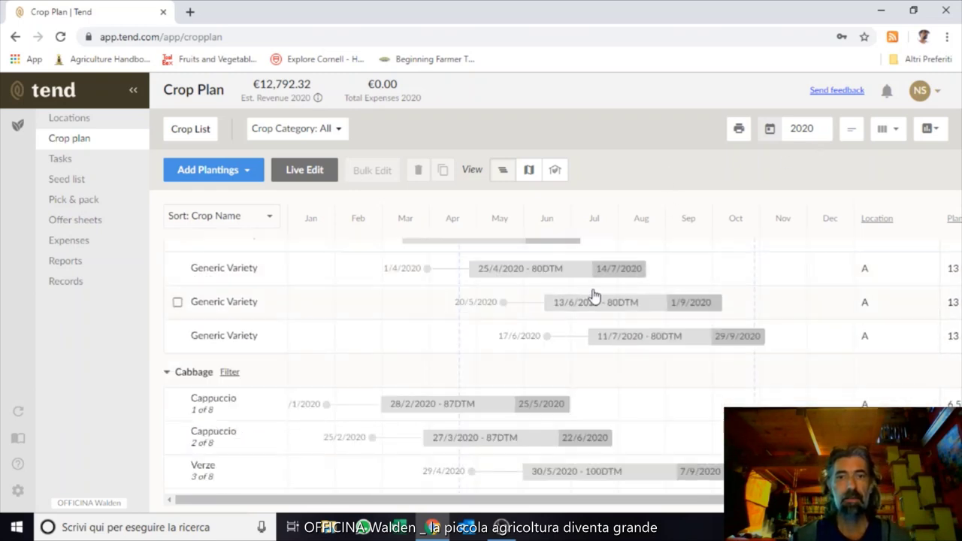
Step: Switch the crop plan to the location view and examine how plantings occupy the individual beds over the year
click(528, 169)
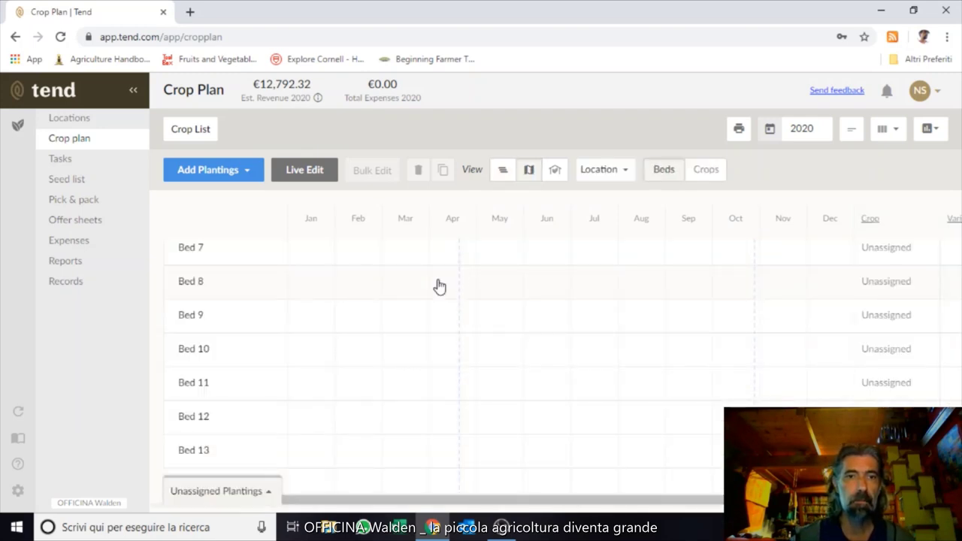
scroll(483, 288, up, 10)
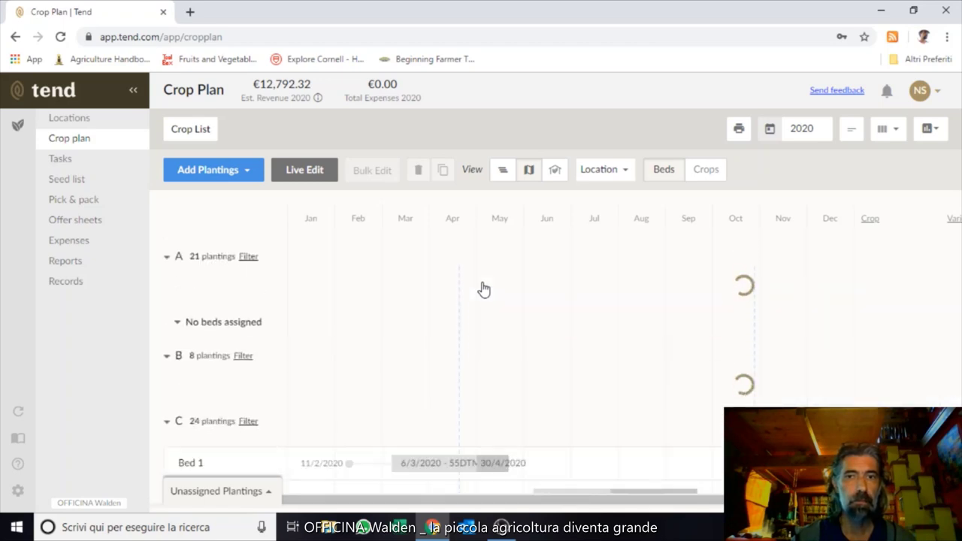
scroll(483, 290, down, 5)
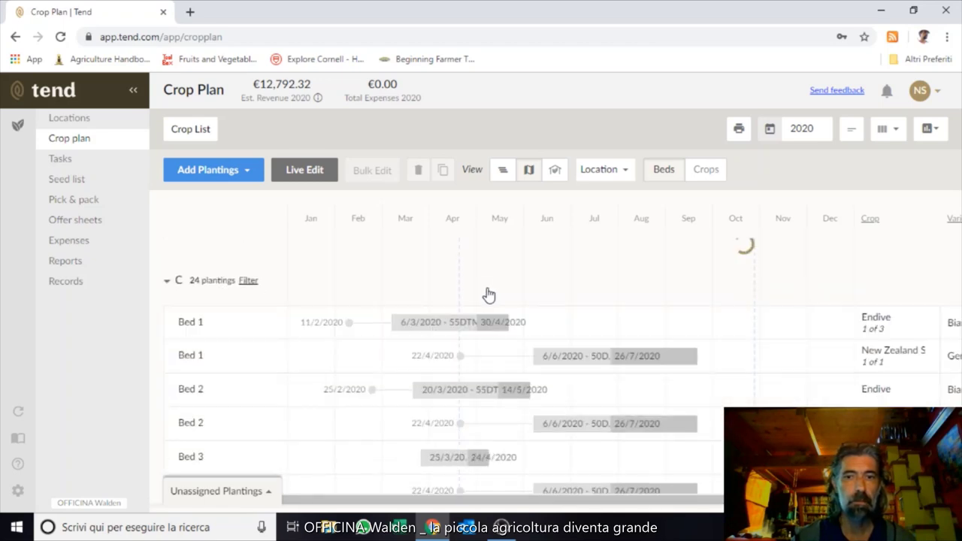
scroll(483, 293, down, 2)
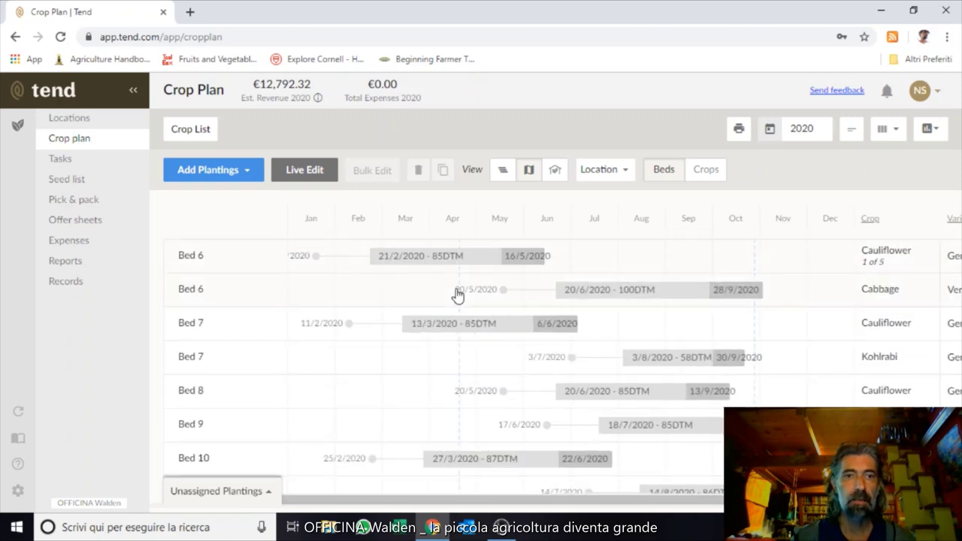
scroll(458, 295, up, 2)
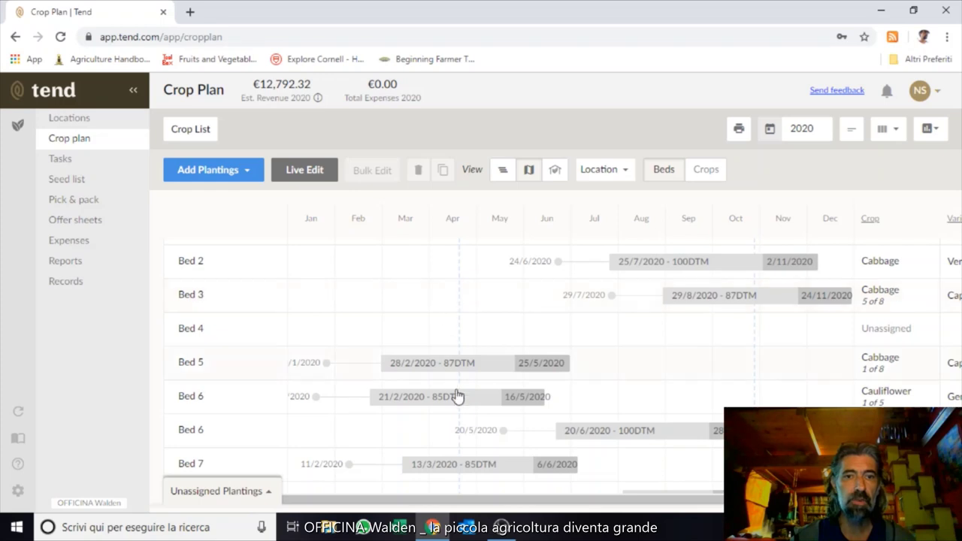
mouse_move(485, 406)
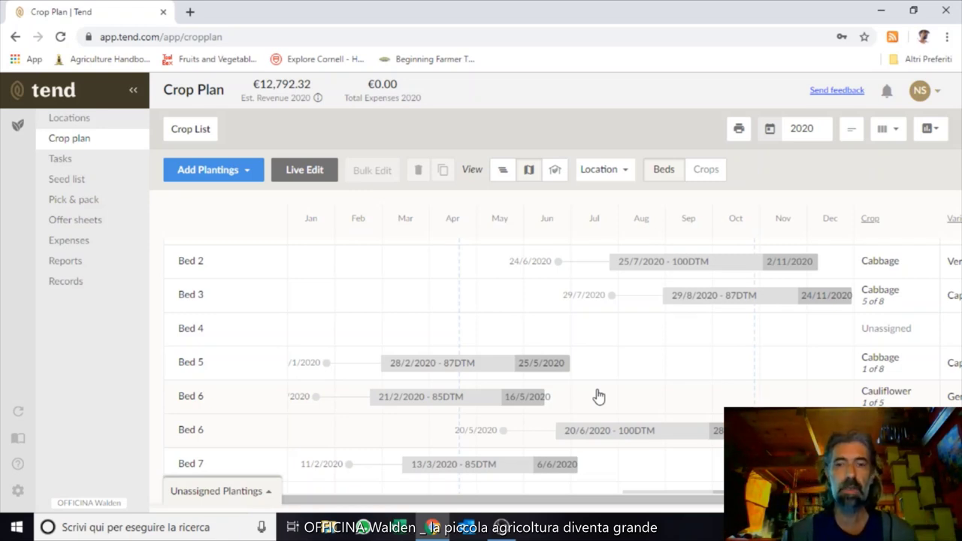
Step: Look over this season's daily task list and open the seed list
click(82, 162)
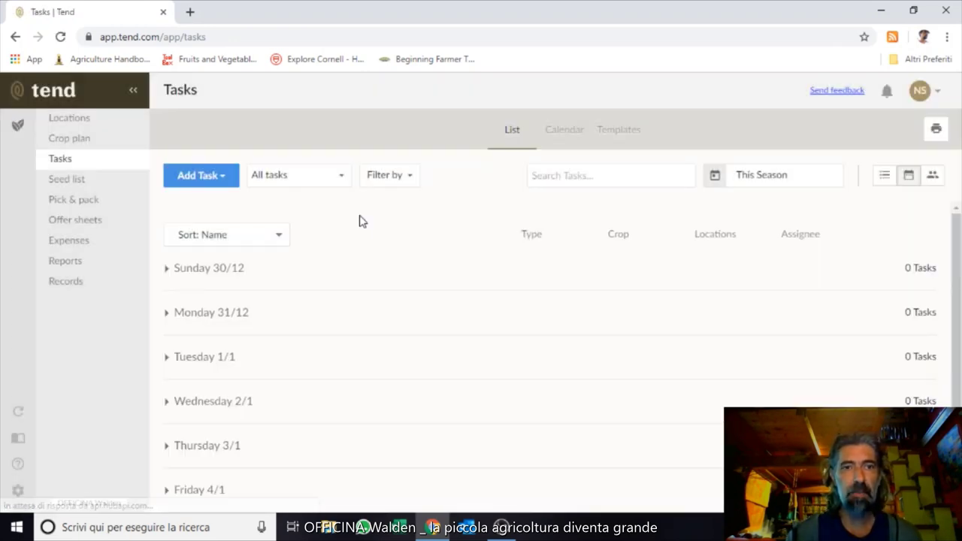
scroll(286, 275, down, 2)
scroll(286, 275, up, 2)
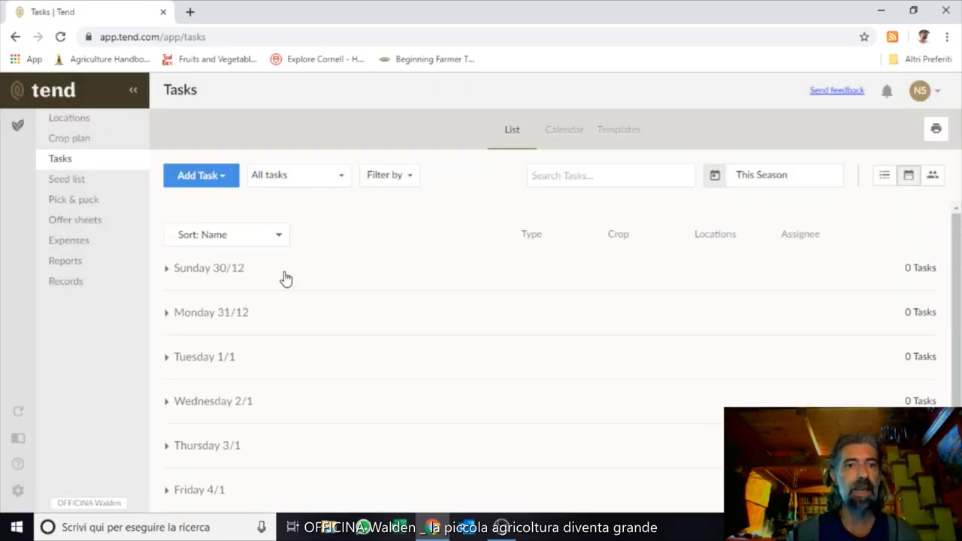
scroll(283, 282, down, 2)
scroll(283, 282, up, 2)
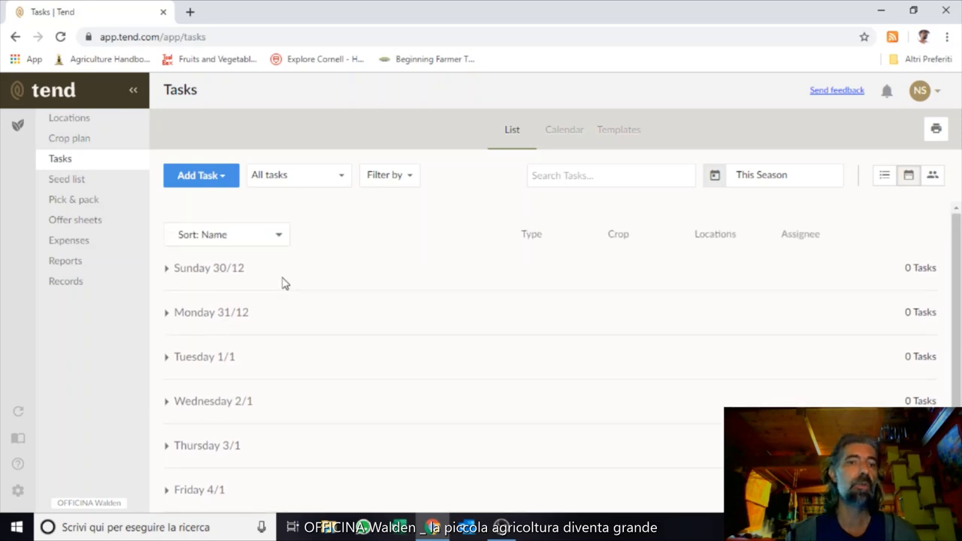
click(85, 183)
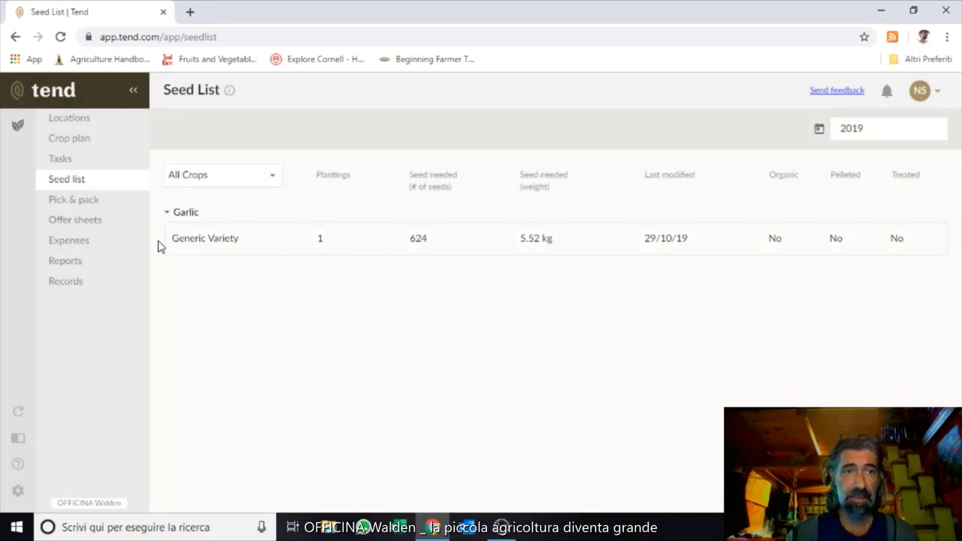
Step: Read through the Pick & Pack feature page and open the Offer Sheets page
click(59, 202)
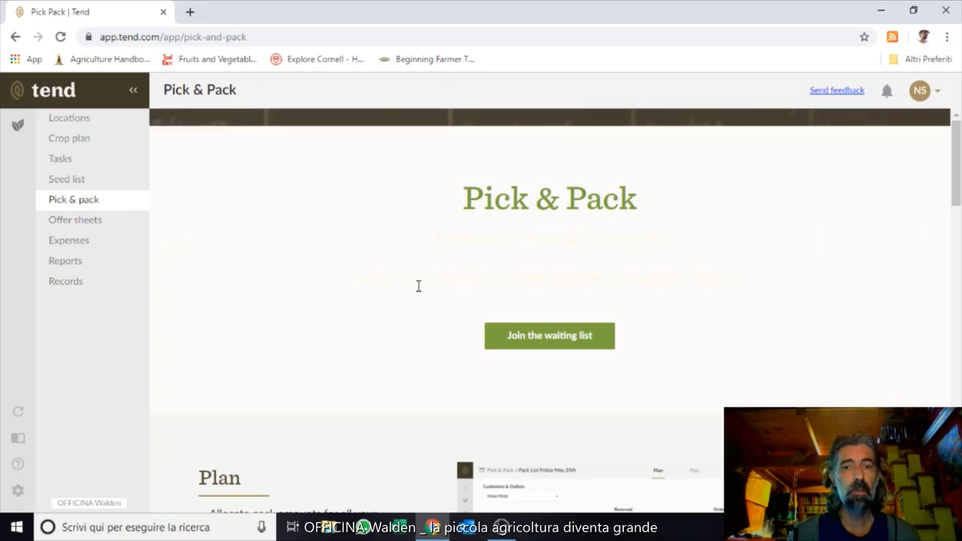
scroll(410, 290, down, 2)
scroll(411, 288, up, 2)
scroll(410, 290, down, 3)
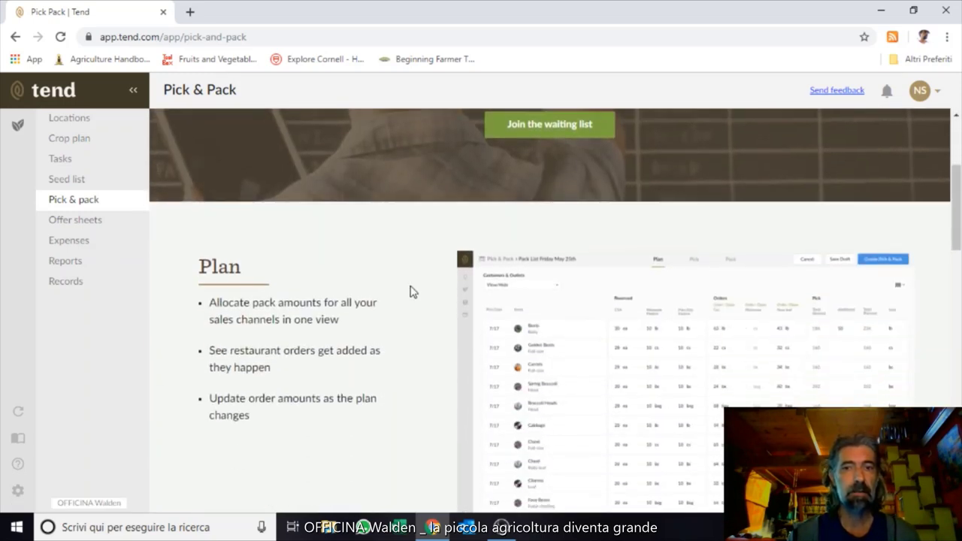
scroll(410, 290, down, 1)
scroll(411, 291, up, 2)
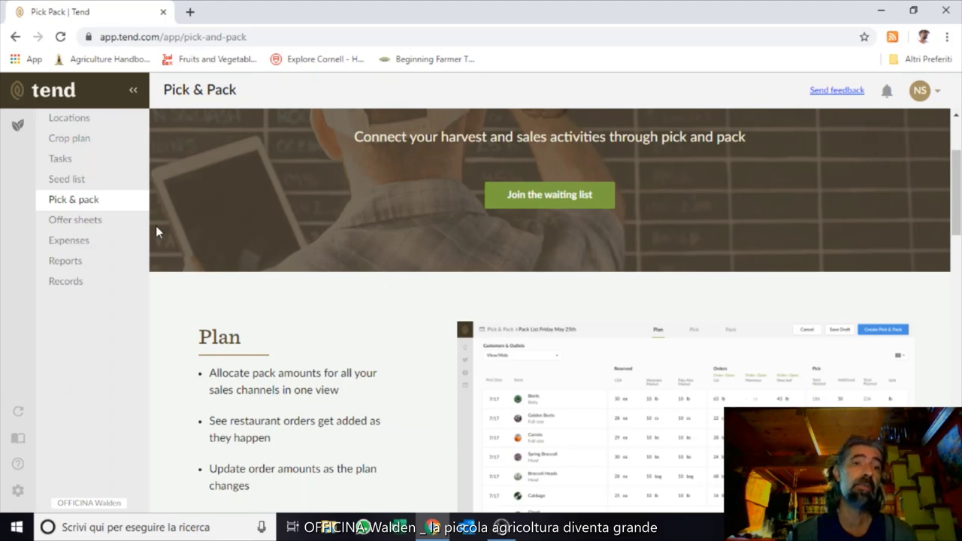
click(72, 232)
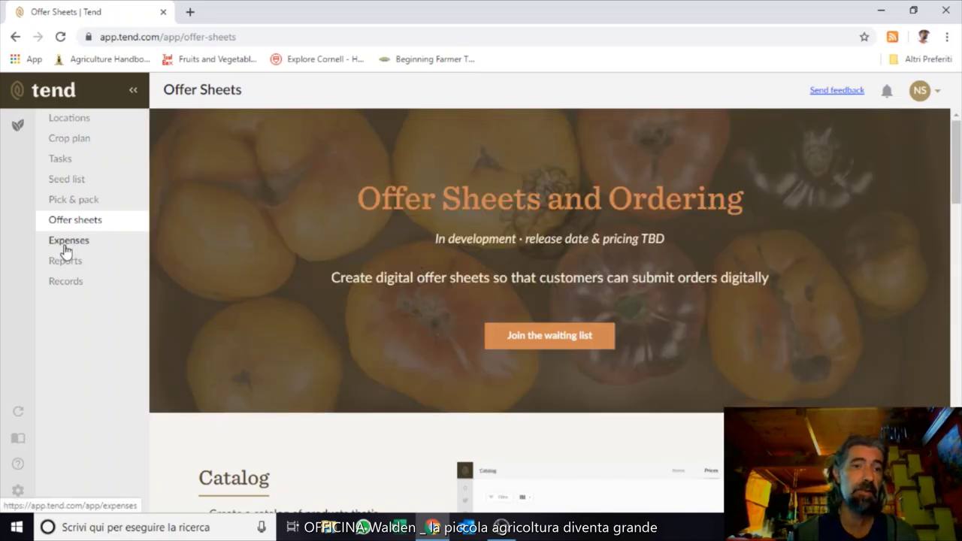
Step: View the Expenses page and examine the crop plan, expense and yield sections of the 2019 reports
click(65, 245)
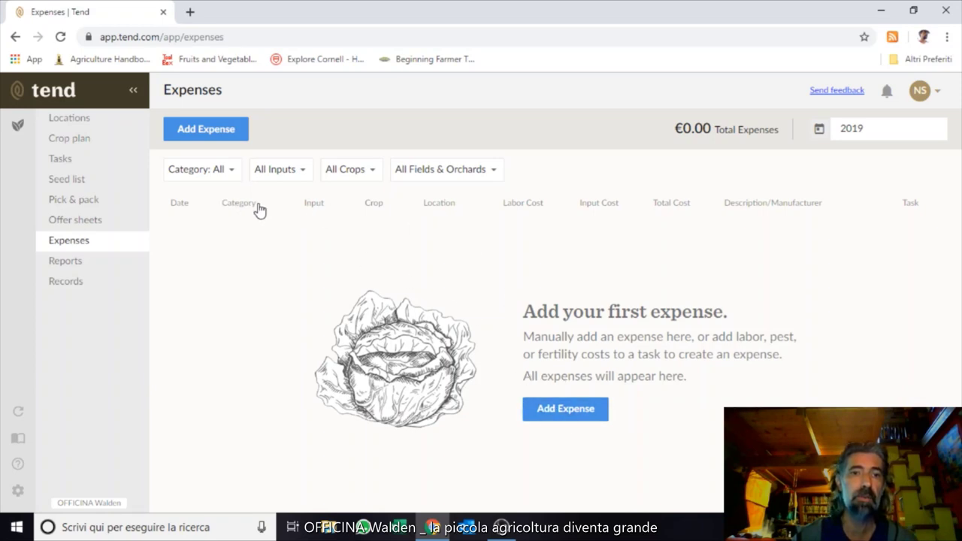
click(78, 261)
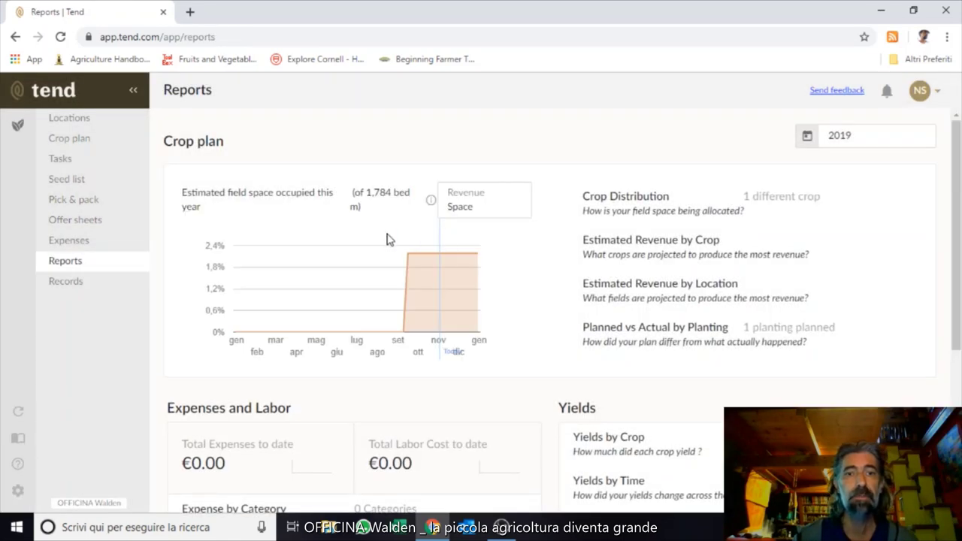
scroll(530, 254, down, 2)
scroll(531, 253, up, 2)
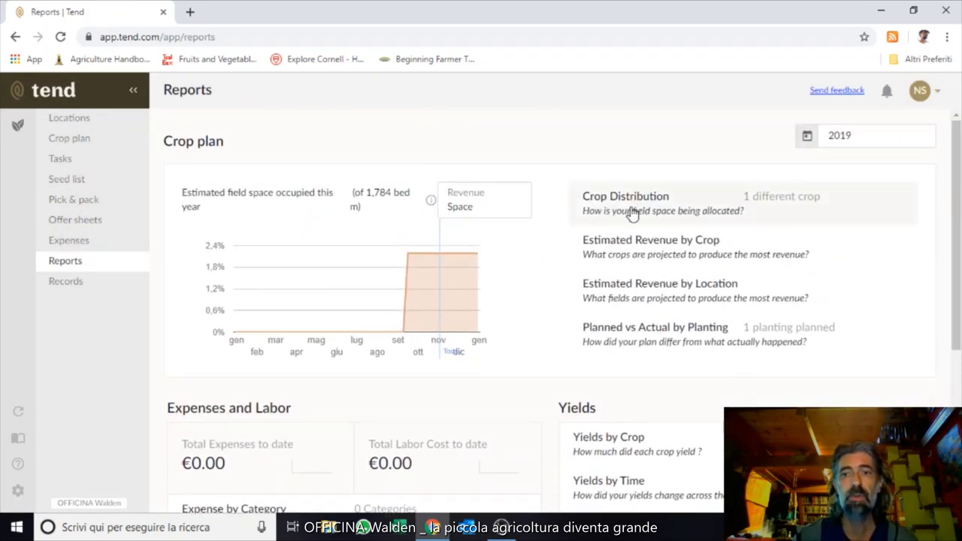
scroll(502, 253, down, 1)
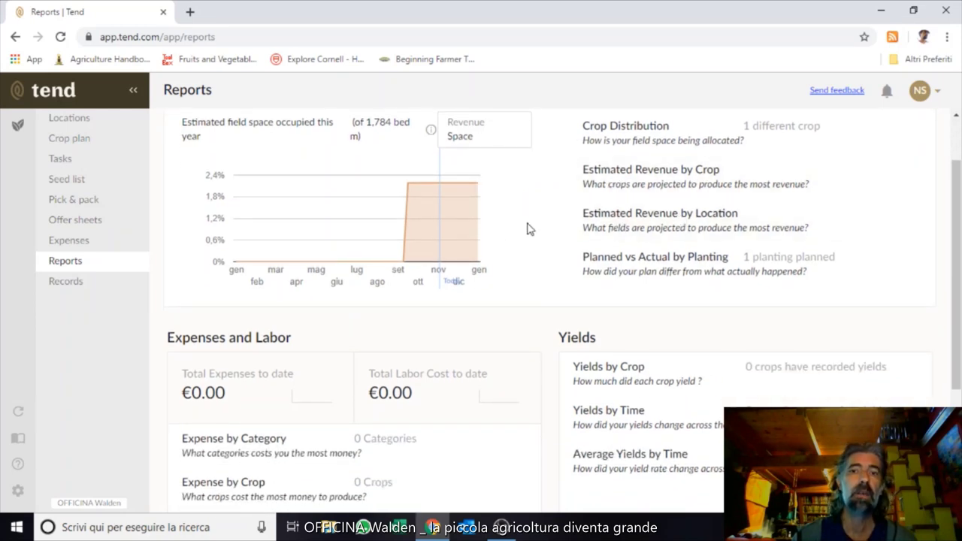
scroll(529, 235, up, 1)
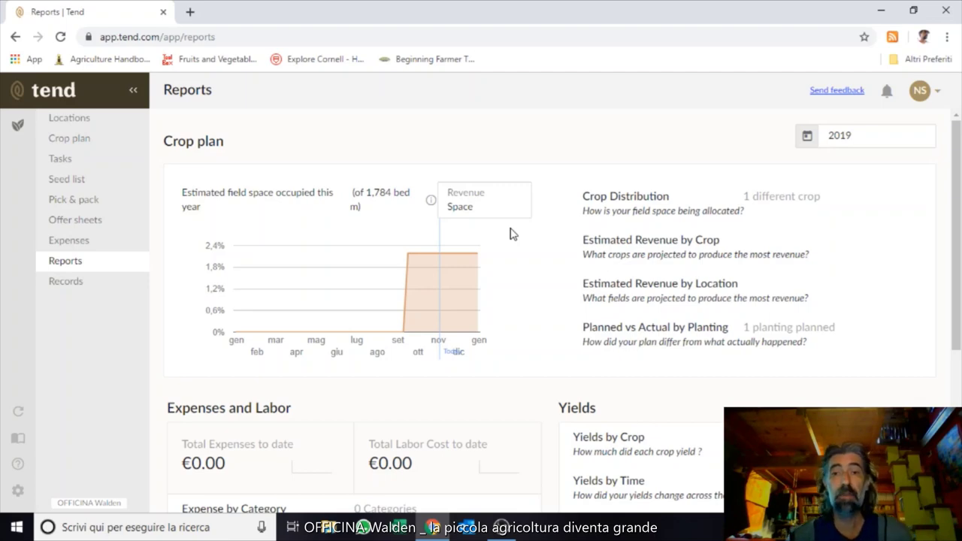
Step: View the 2019 farm records and the Locations map
click(68, 283)
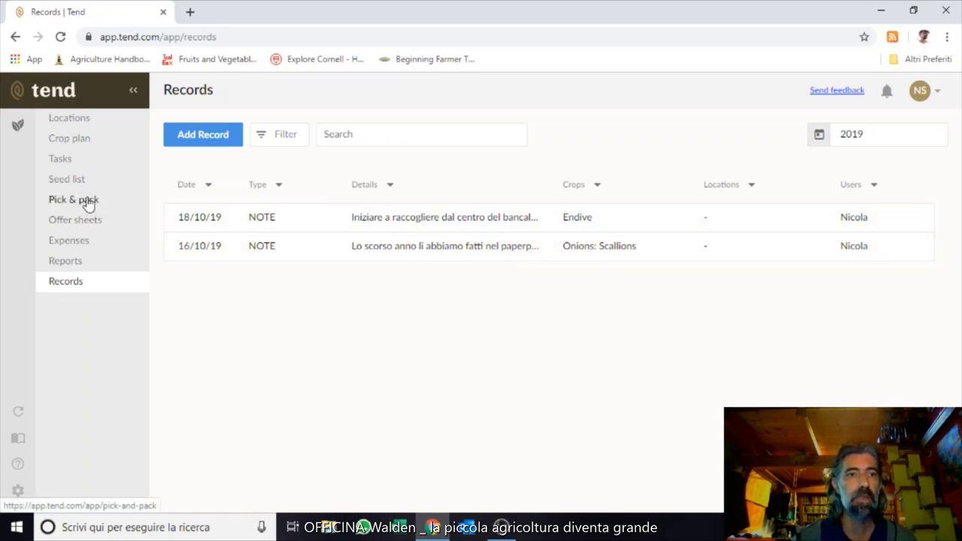
click(100, 120)
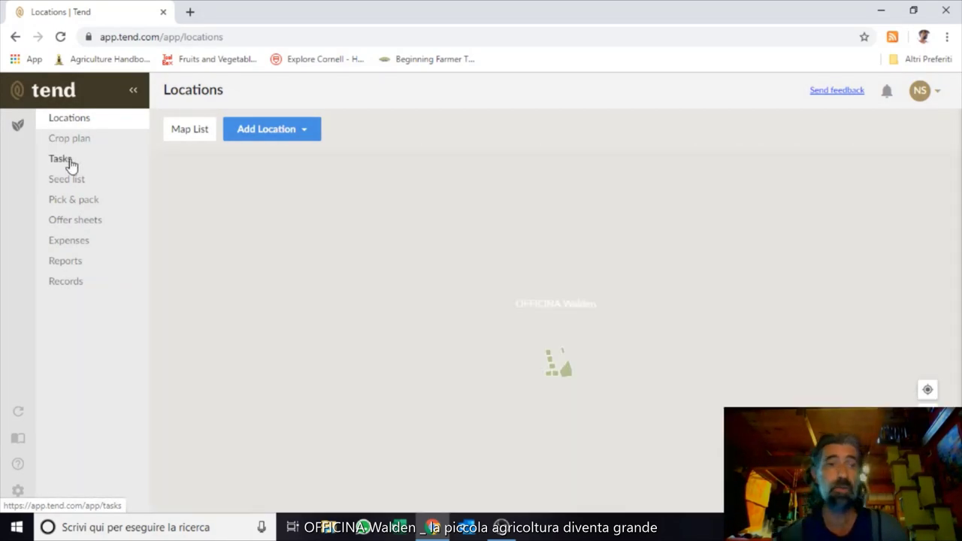
Step: Return to the 2020 crop plan and display the chart of estimated field space occupied this year
click(75, 140)
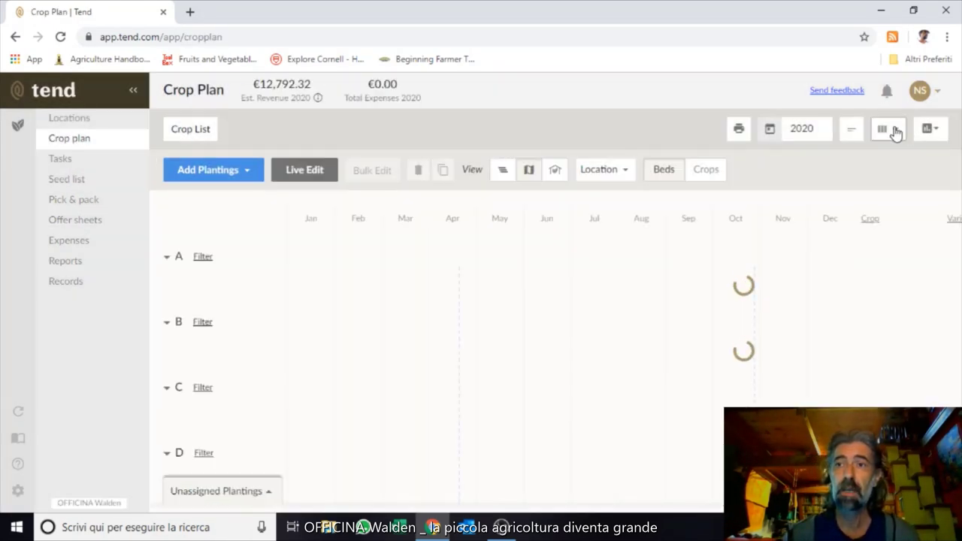
click(892, 129)
click(932, 129)
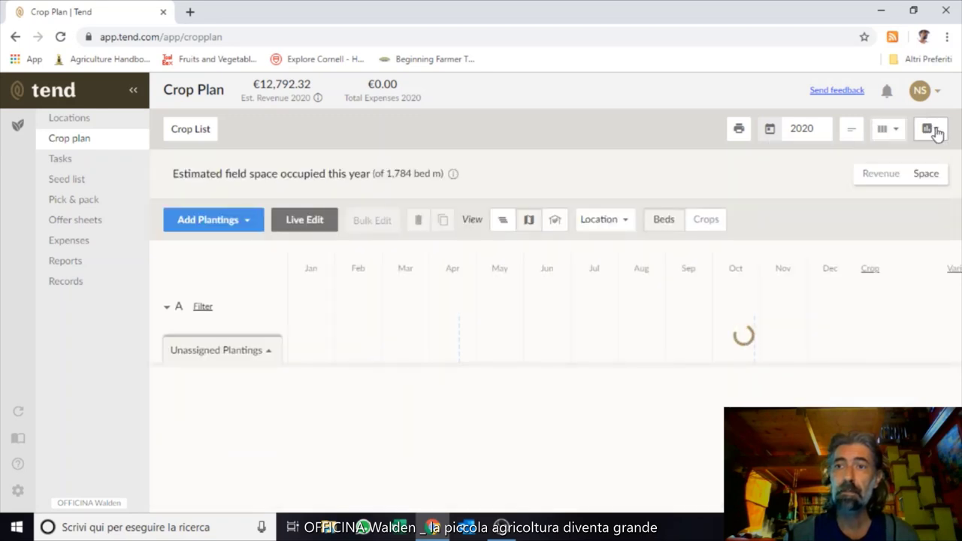
click(930, 129)
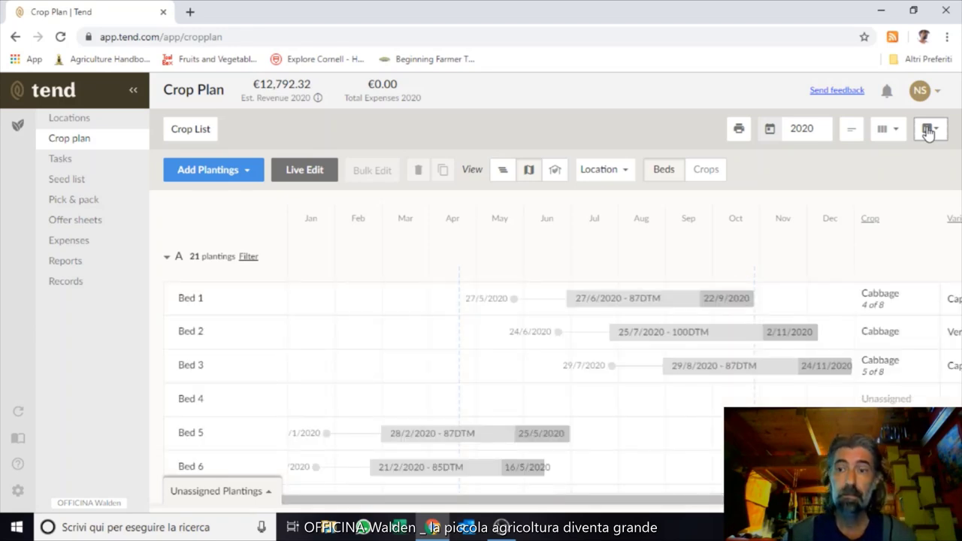
click(930, 130)
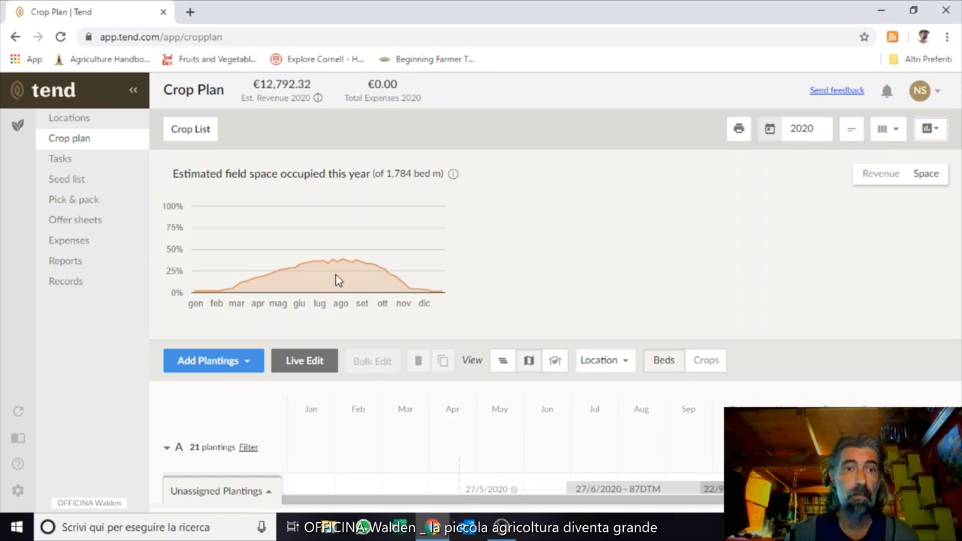